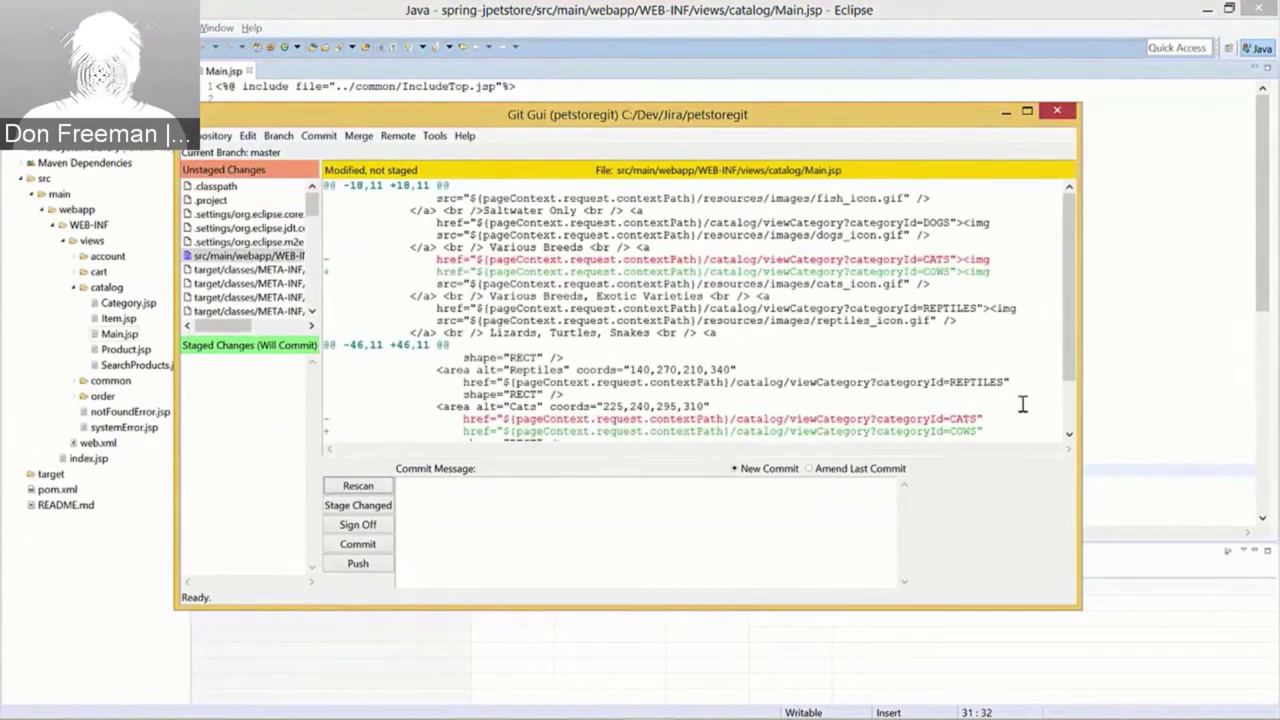
Review the Main.jsp diff and enter the commit message "[artf1337] - Rebranded to Tropical Birds".
scroll(1076, 405, down, 2)
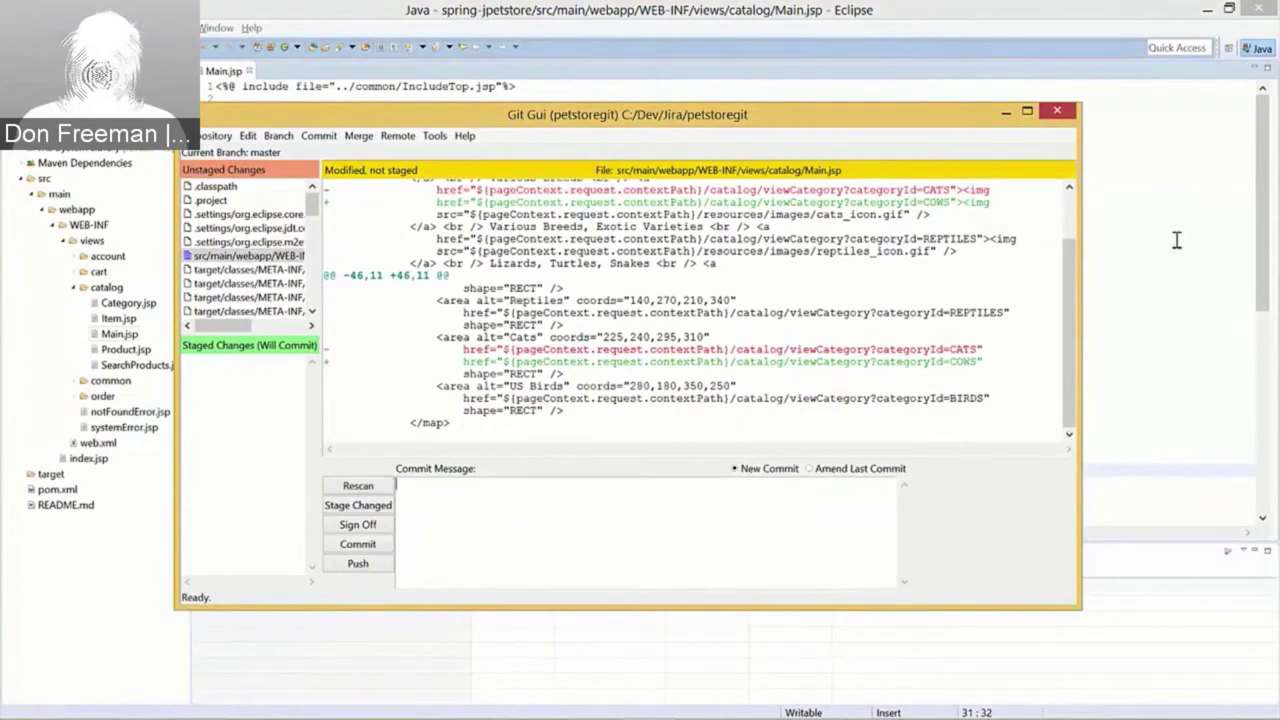
text(a)
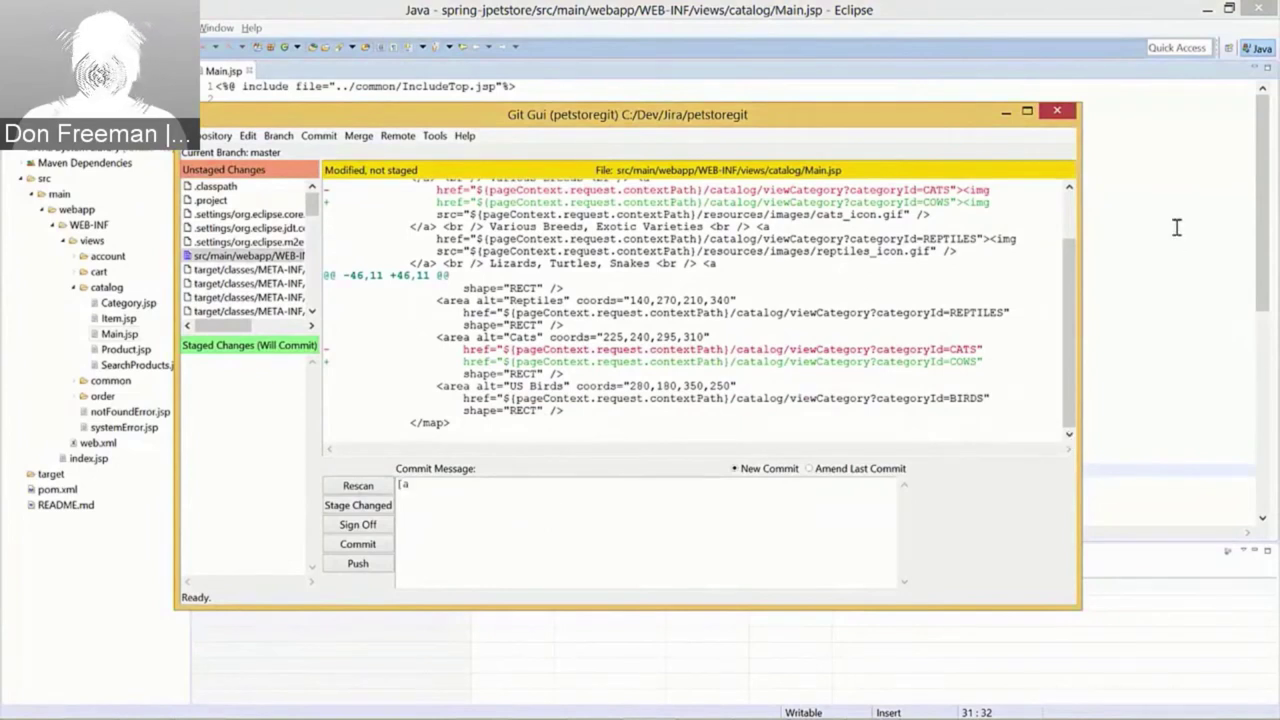
text(rtf133)
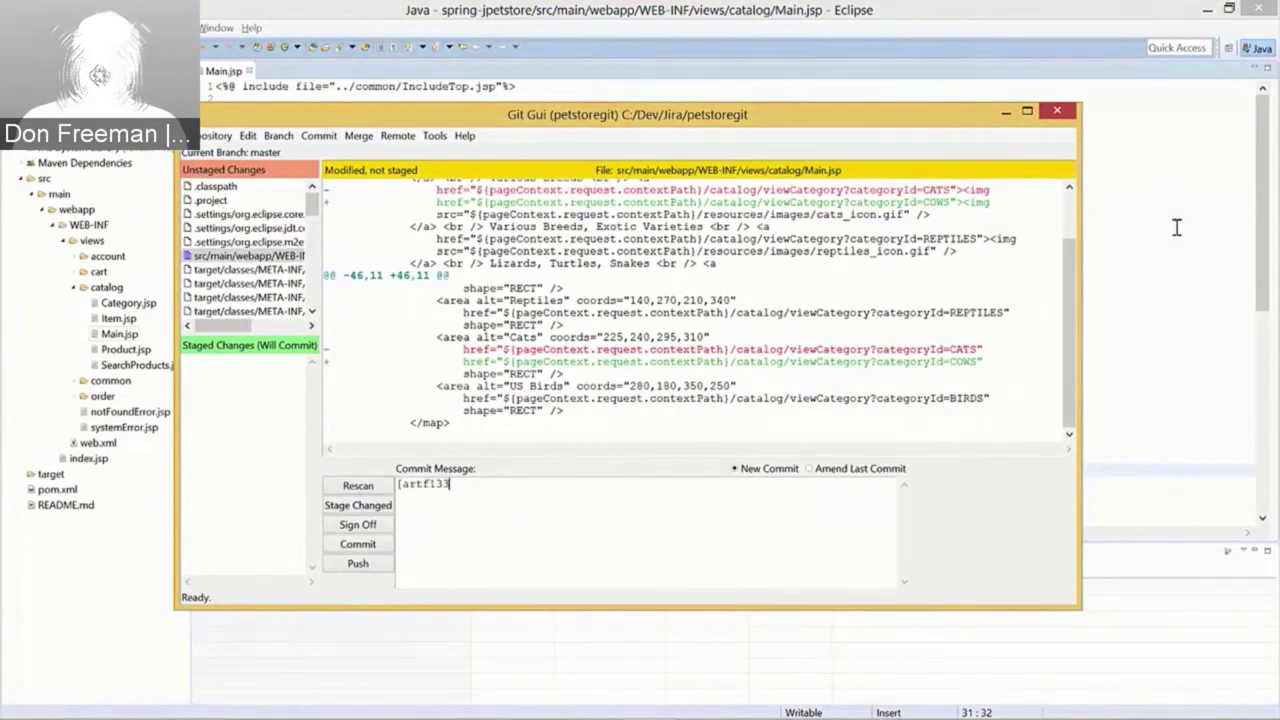
text(7] - )
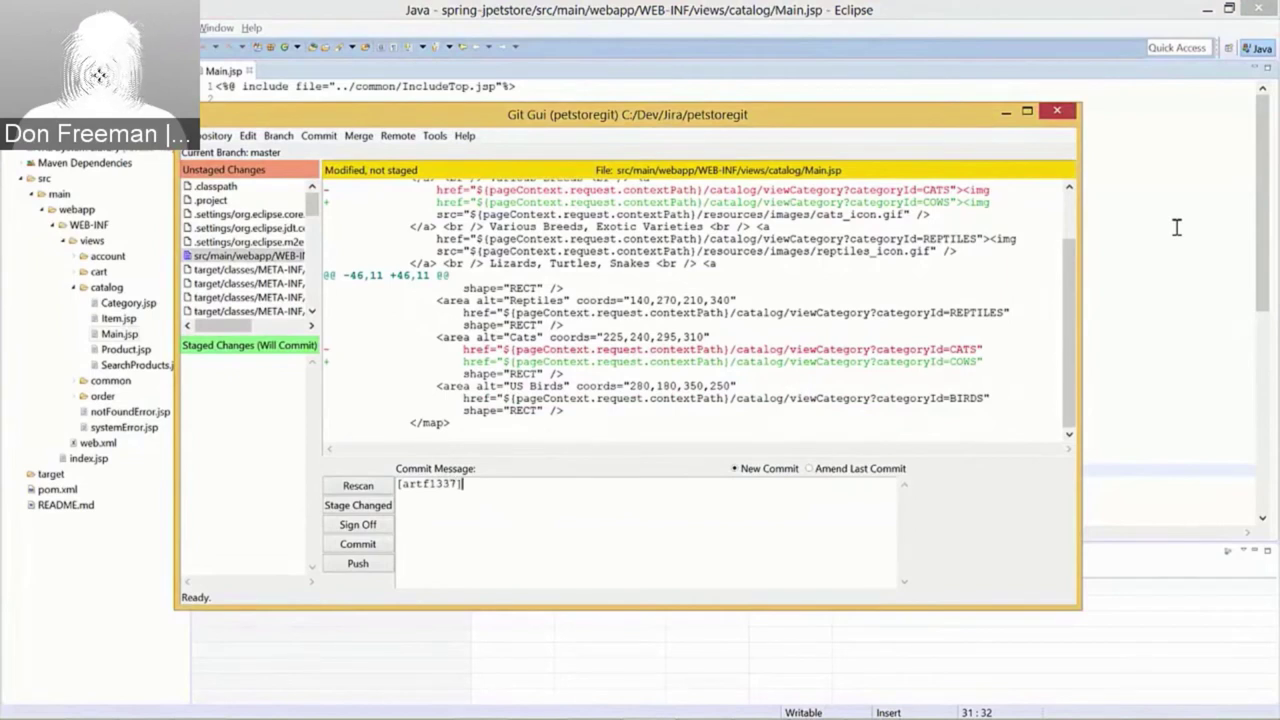
text(Rebr)
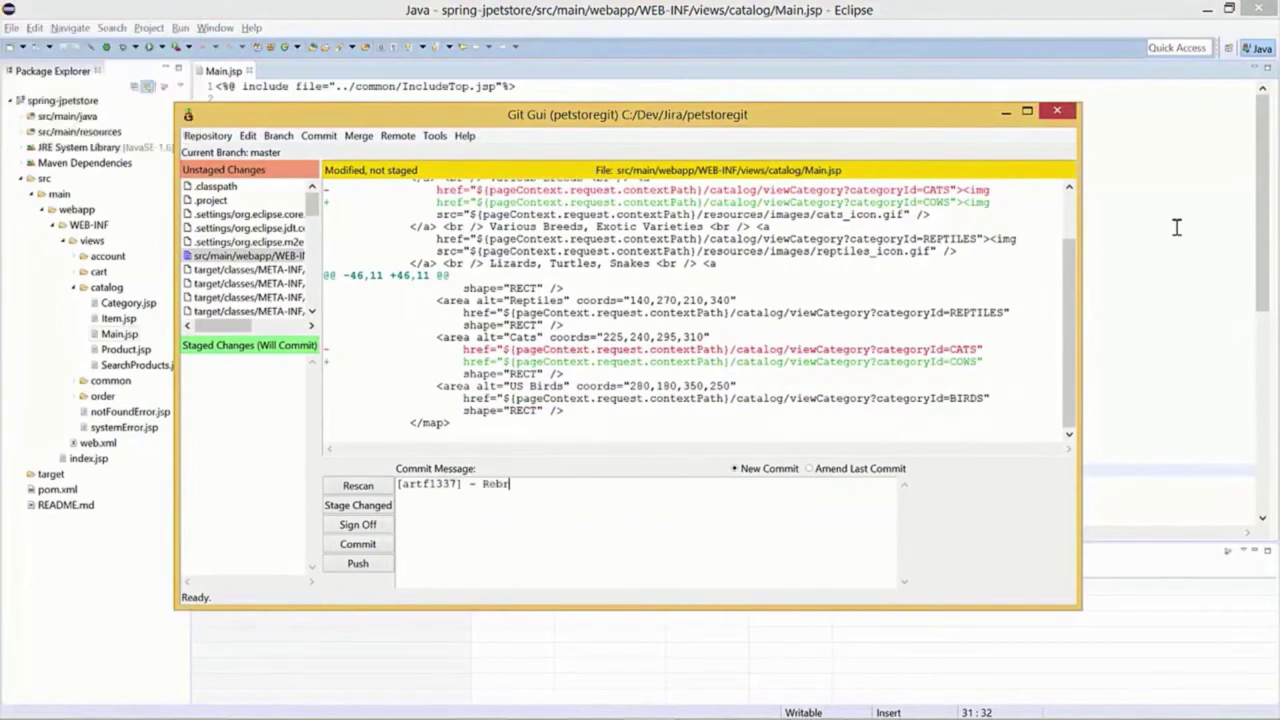
text(anded to Tropical Birds)
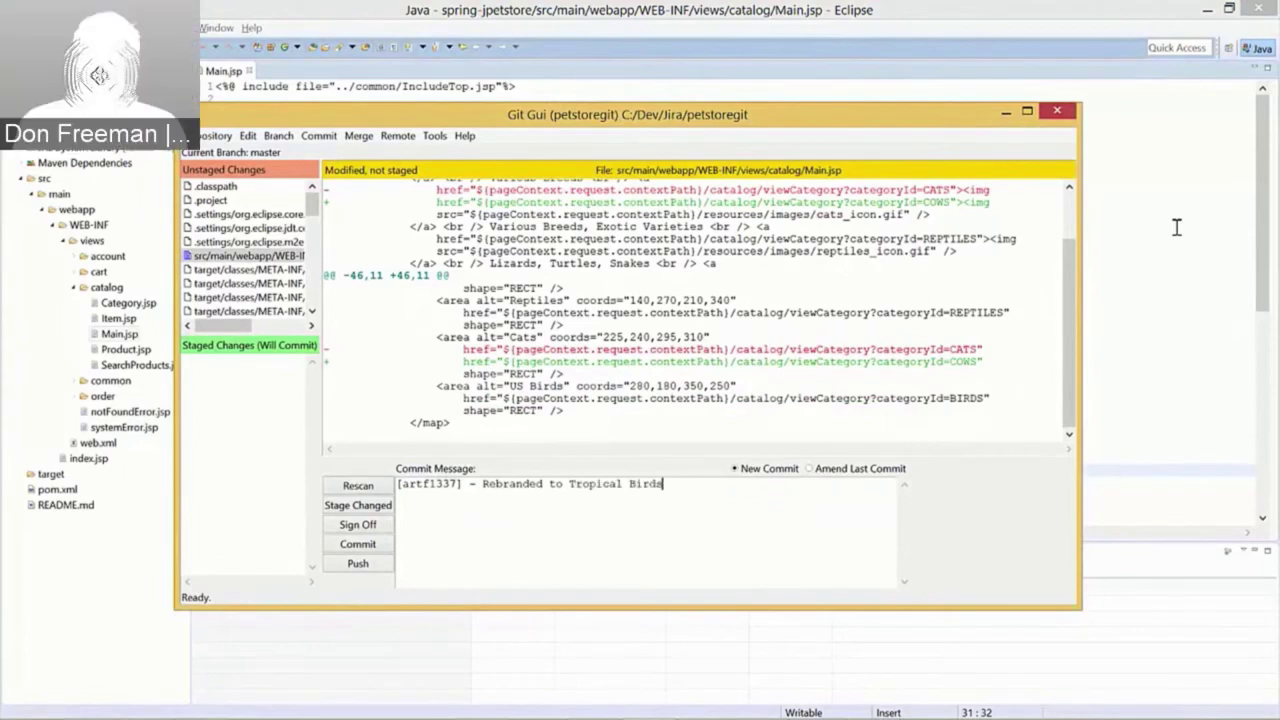
Stage the modified Main.jsp file and commit it.
click(345, 544)
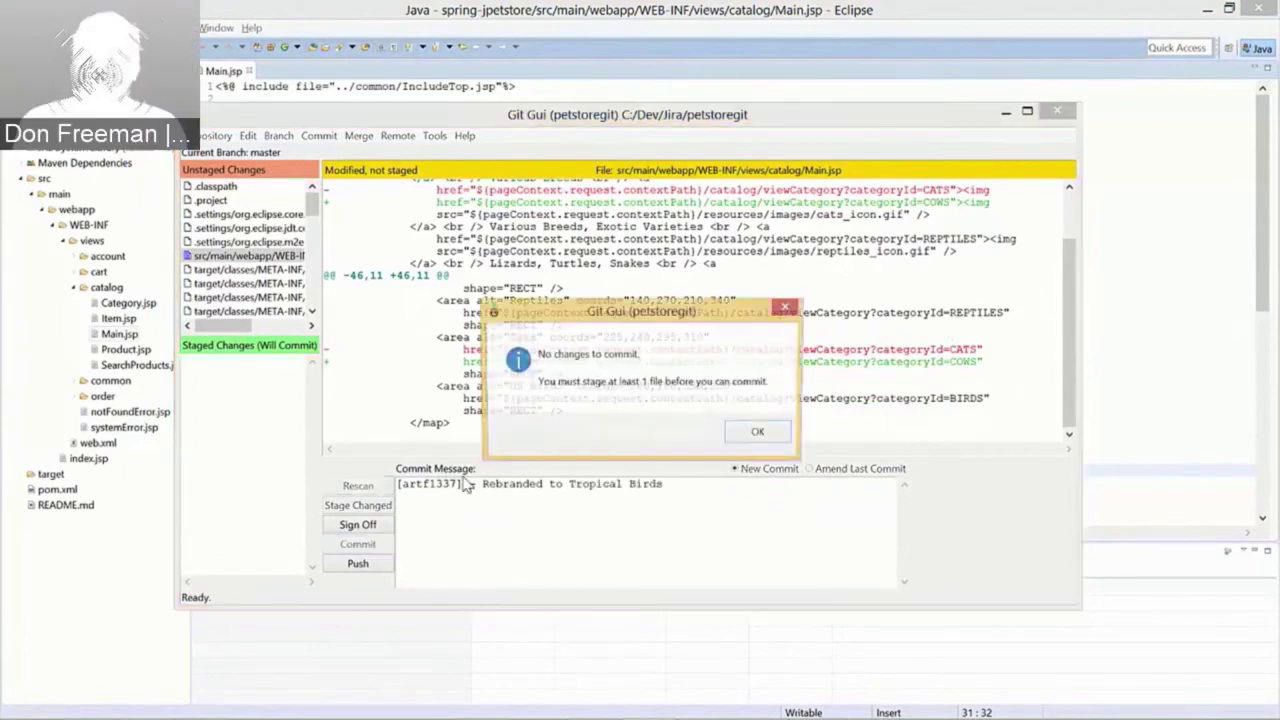
click(761, 434)
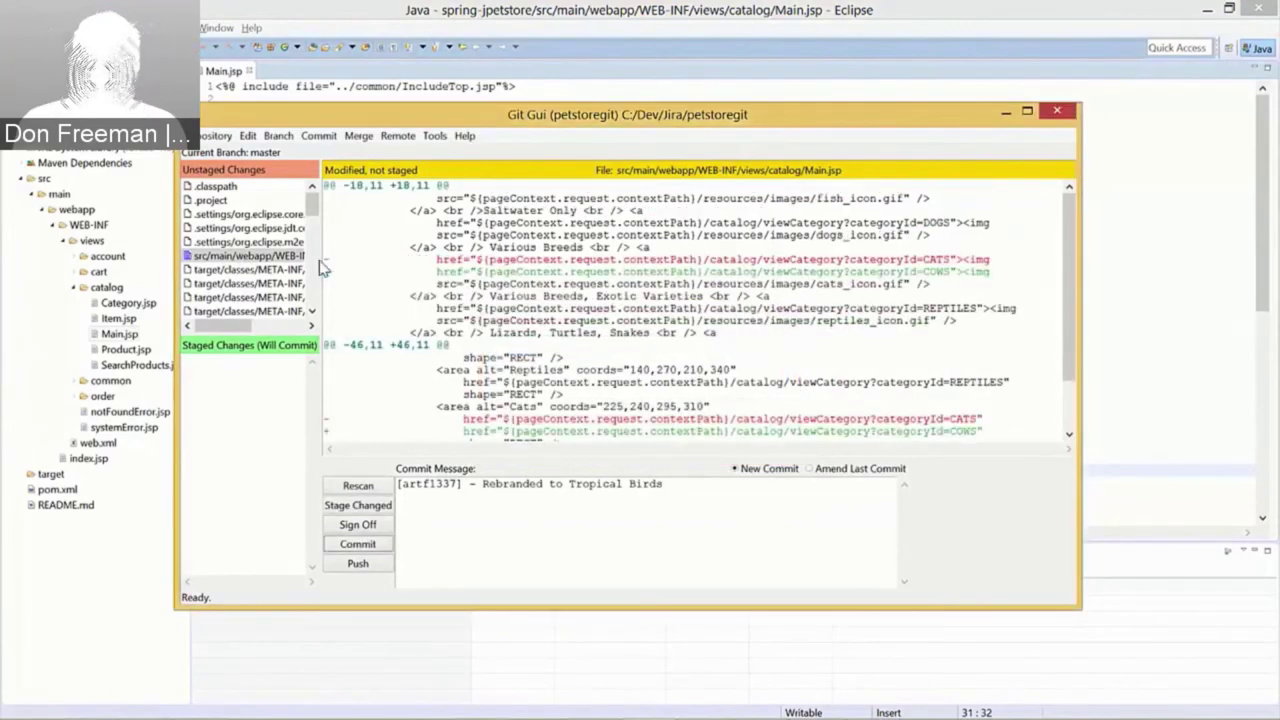
key(ctrl+t)
click(251, 392)
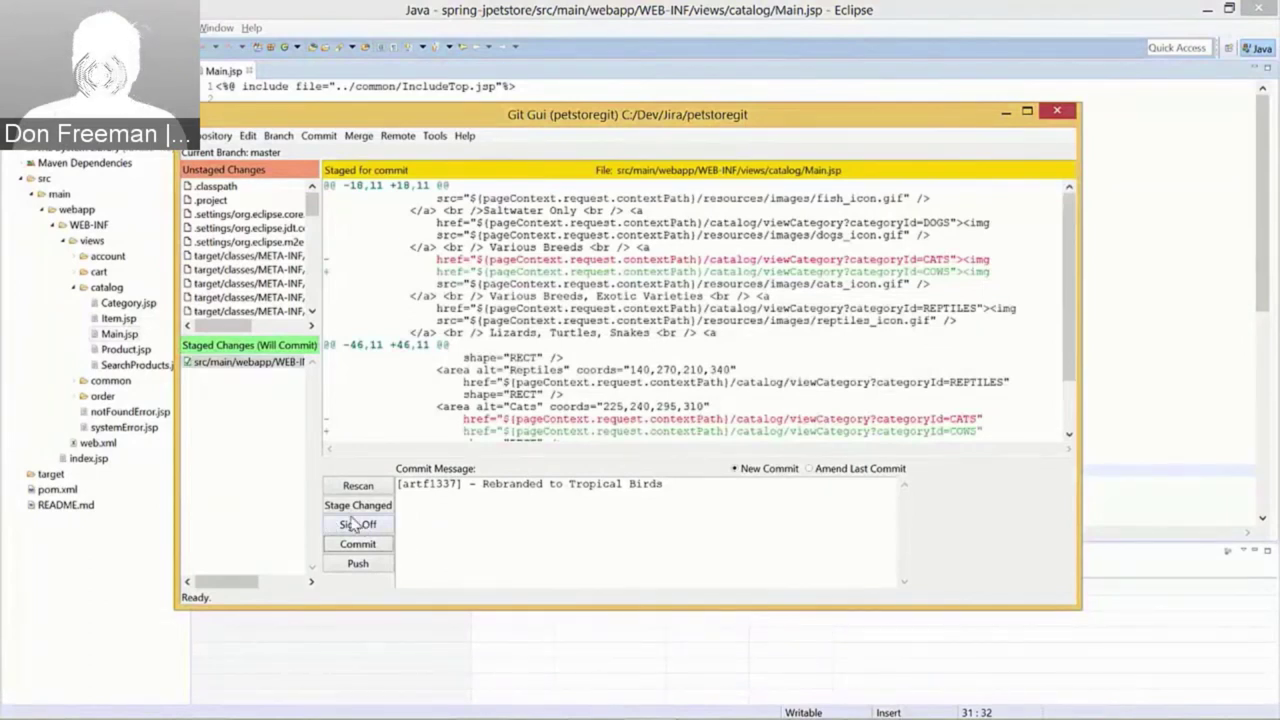
key(ctrl+Return)
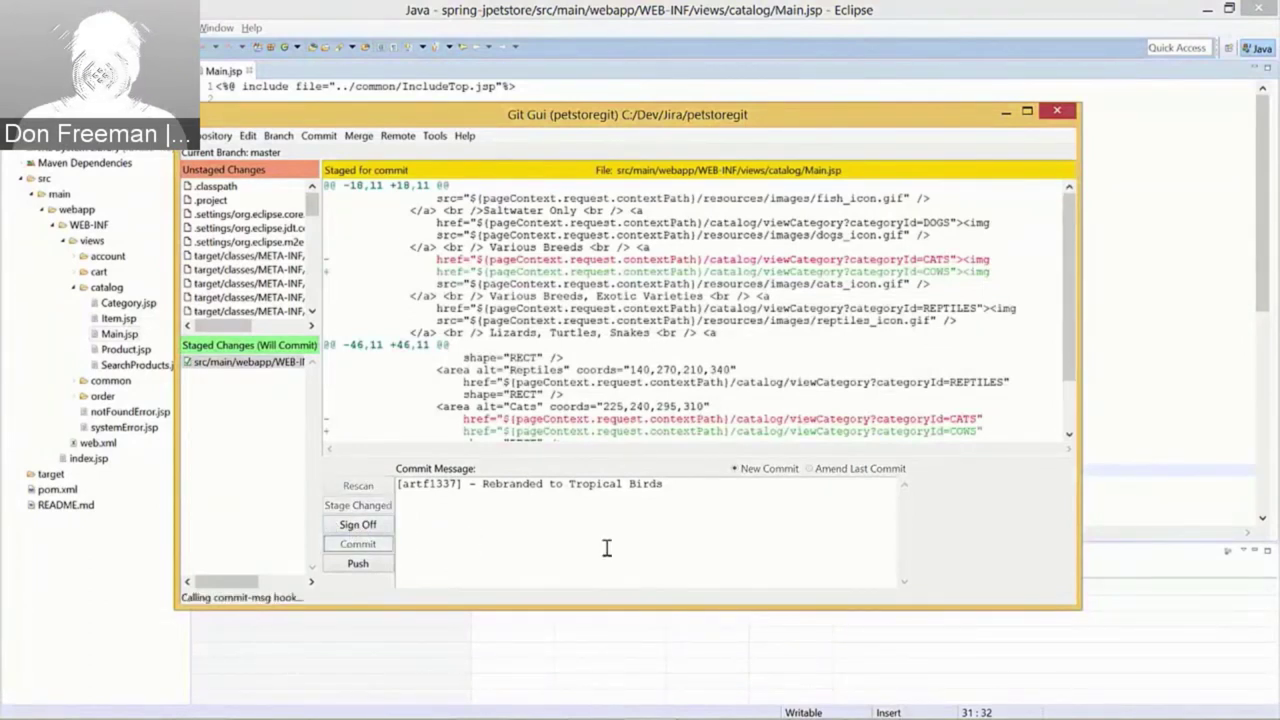
Push the master branch to origin, authenticate with the account password, and close the push report.
click(357, 563)
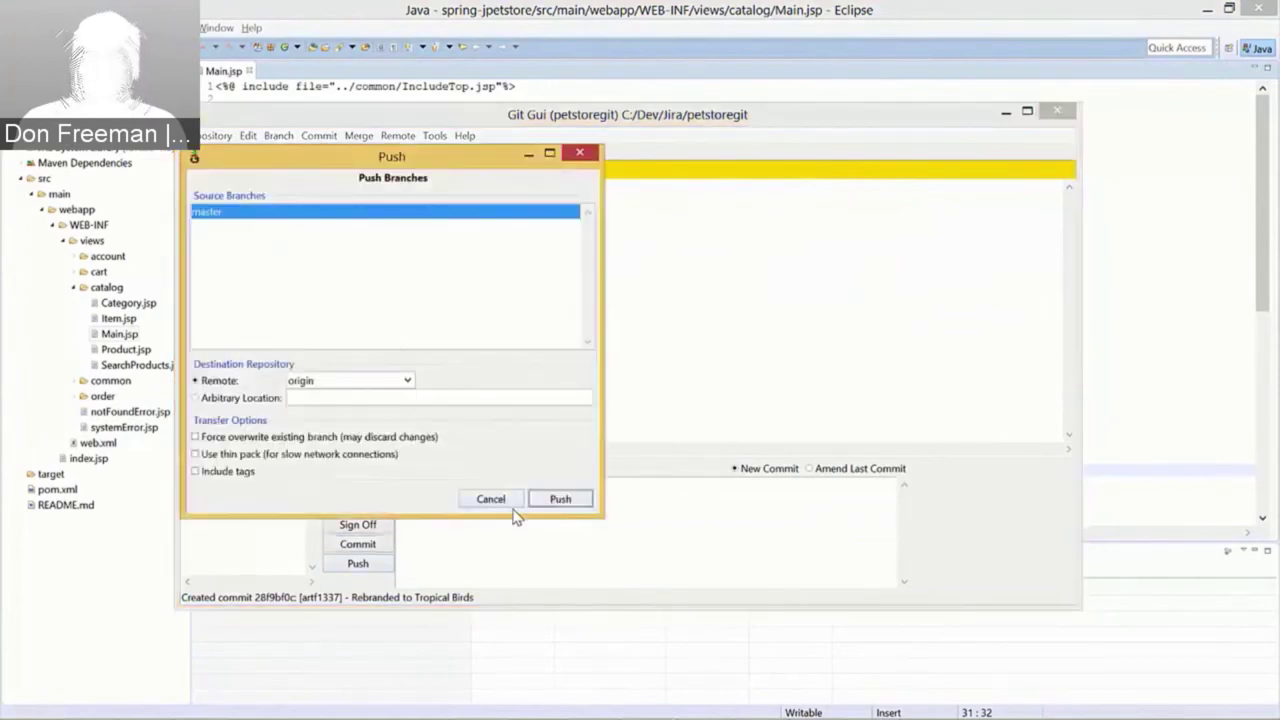
key(Return)
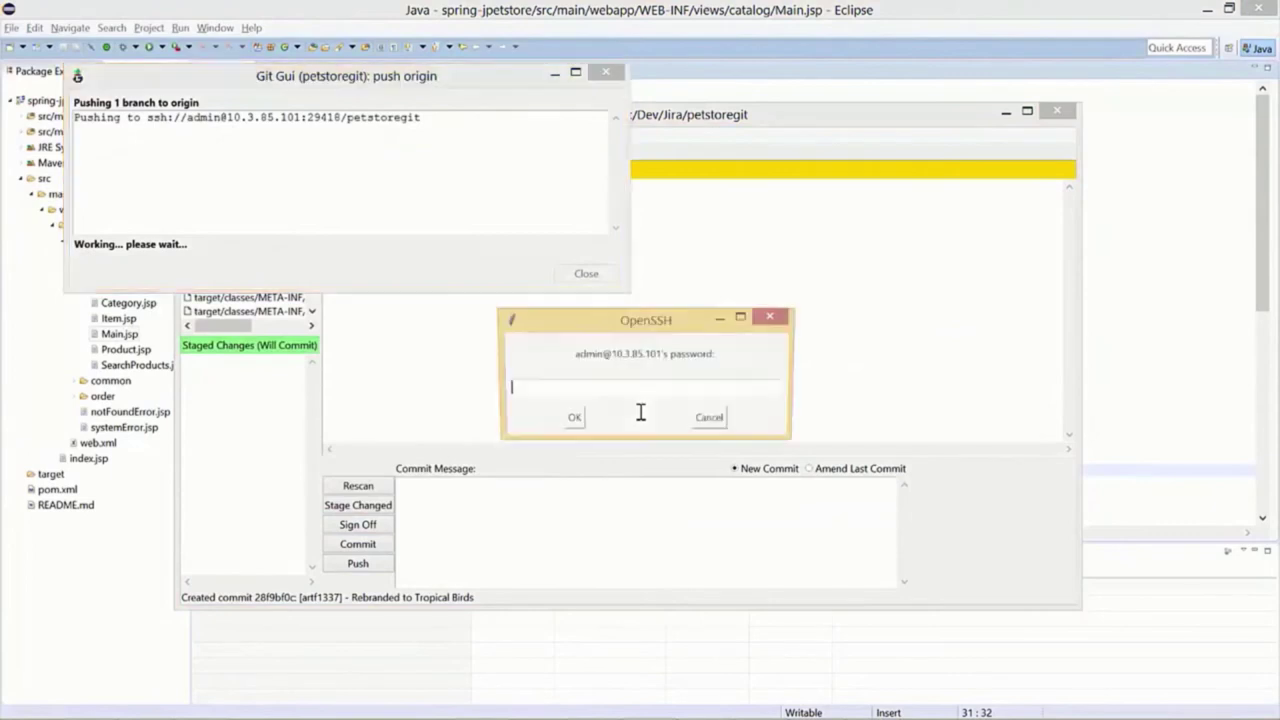
text(*****)
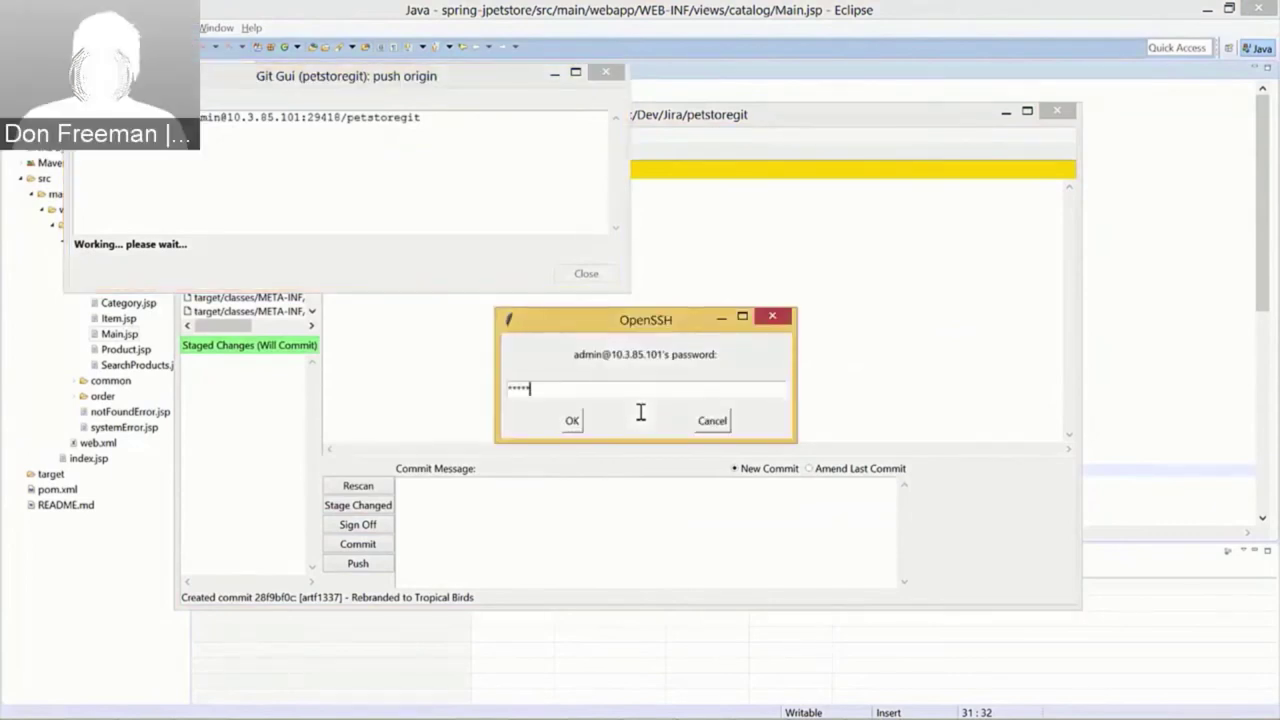
click(572, 420)
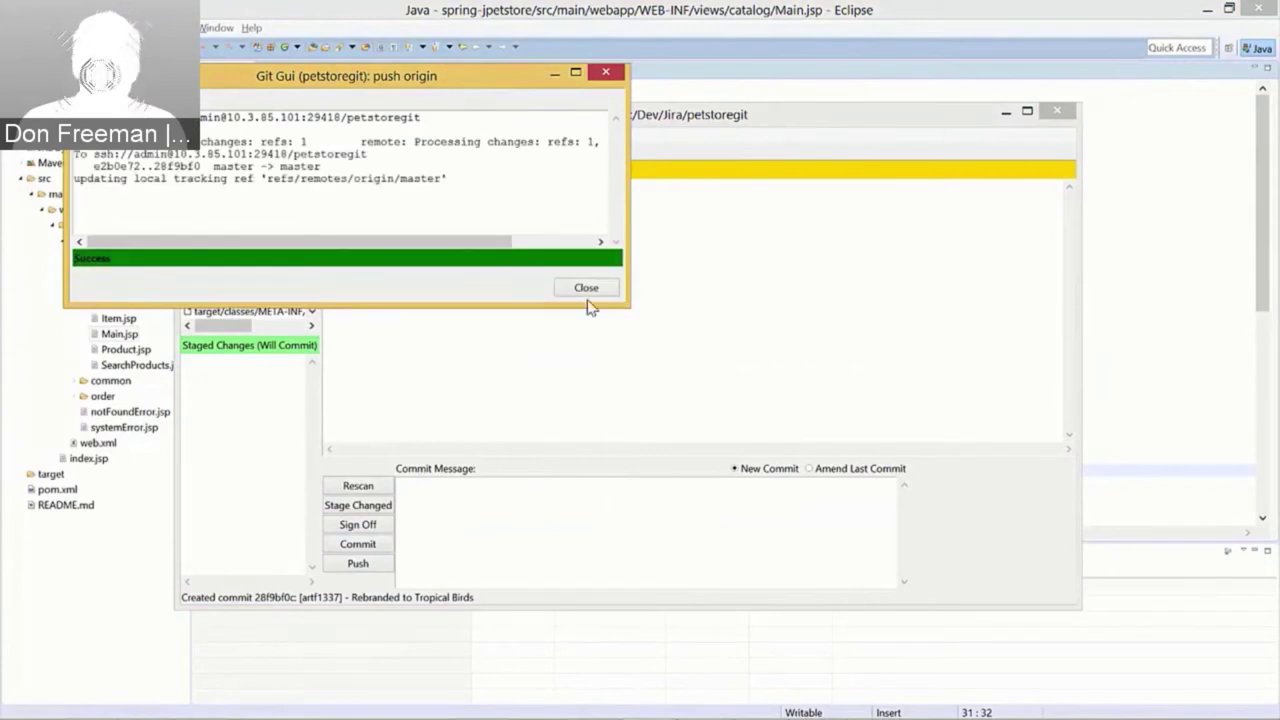
key(Return)
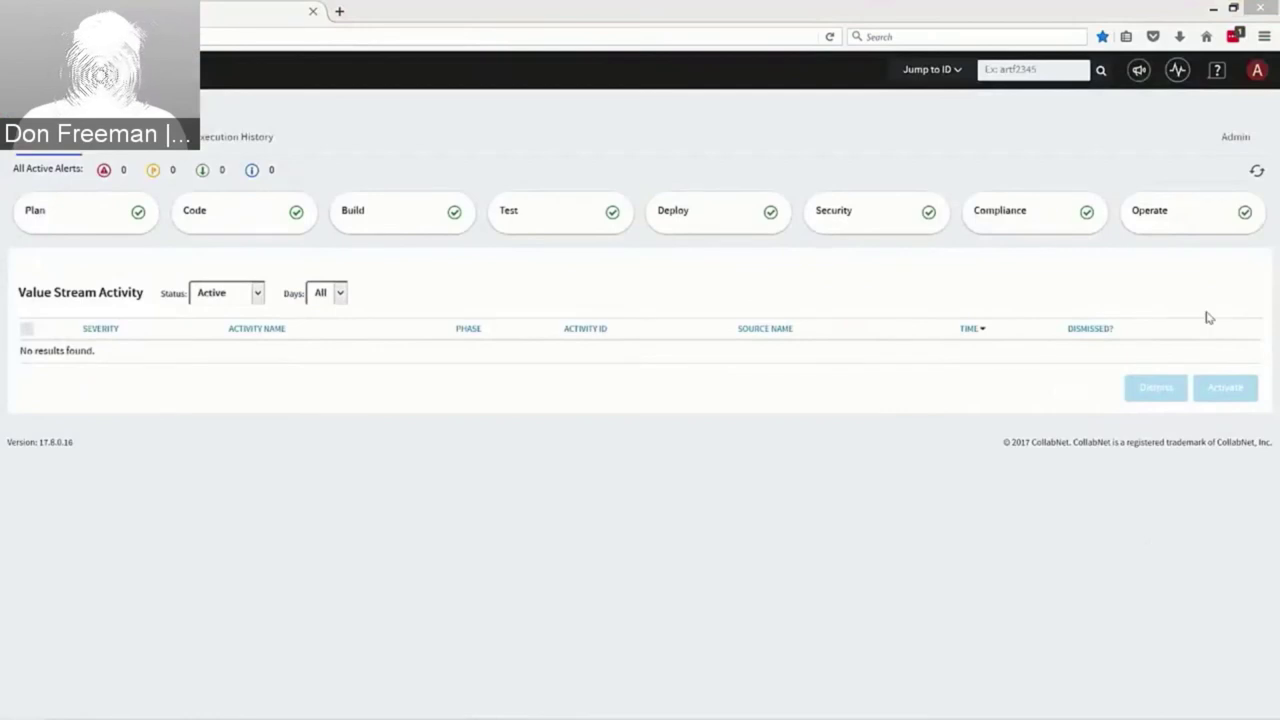
Refresh the JPetstore value stream alerts, read through the details of the Kubernetes pending POD alert, and close them.
click(1258, 175)
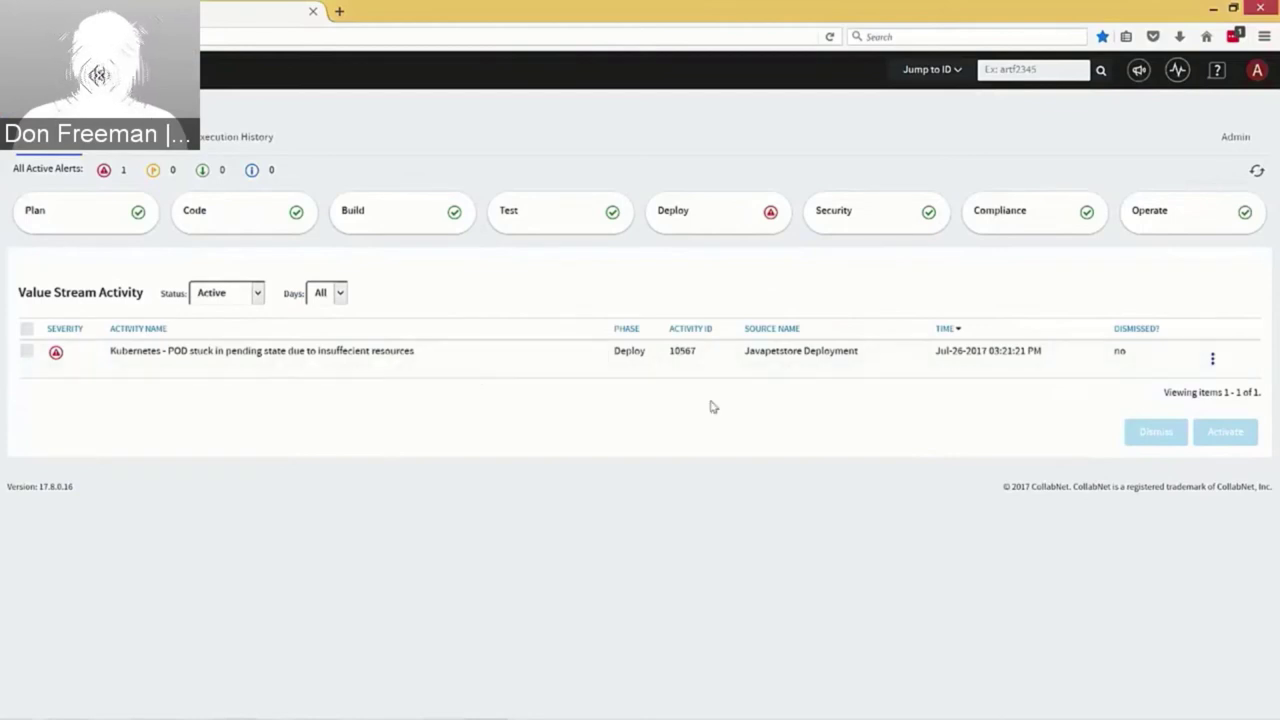
click(1212, 360)
click(1213, 399)
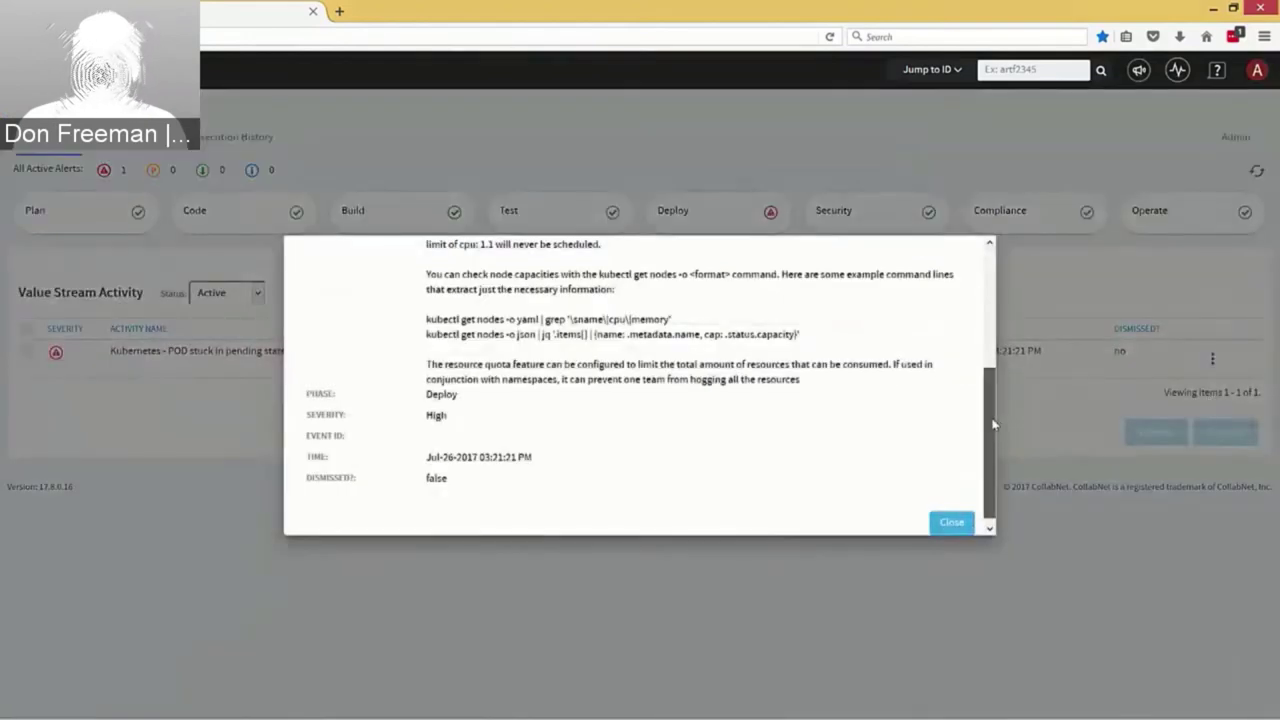
drag(991, 470, 993, 292)
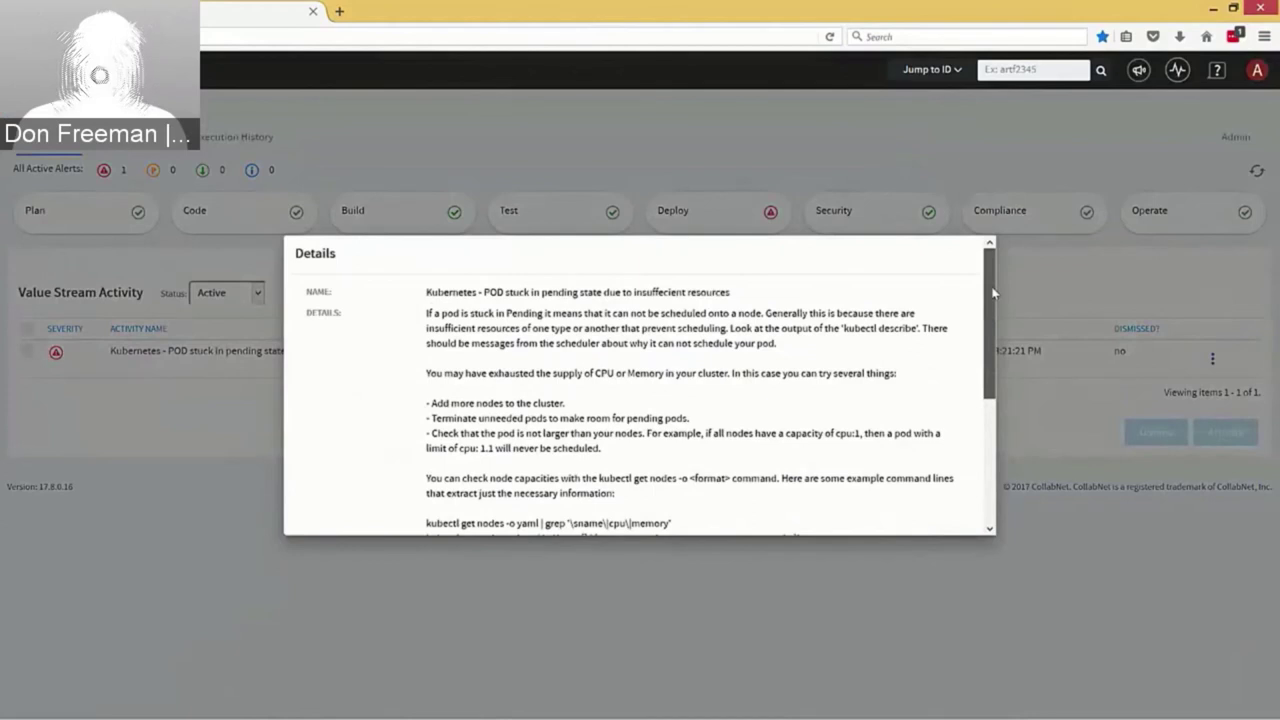
drag(993, 306, 1003, 446)
click(951, 517)
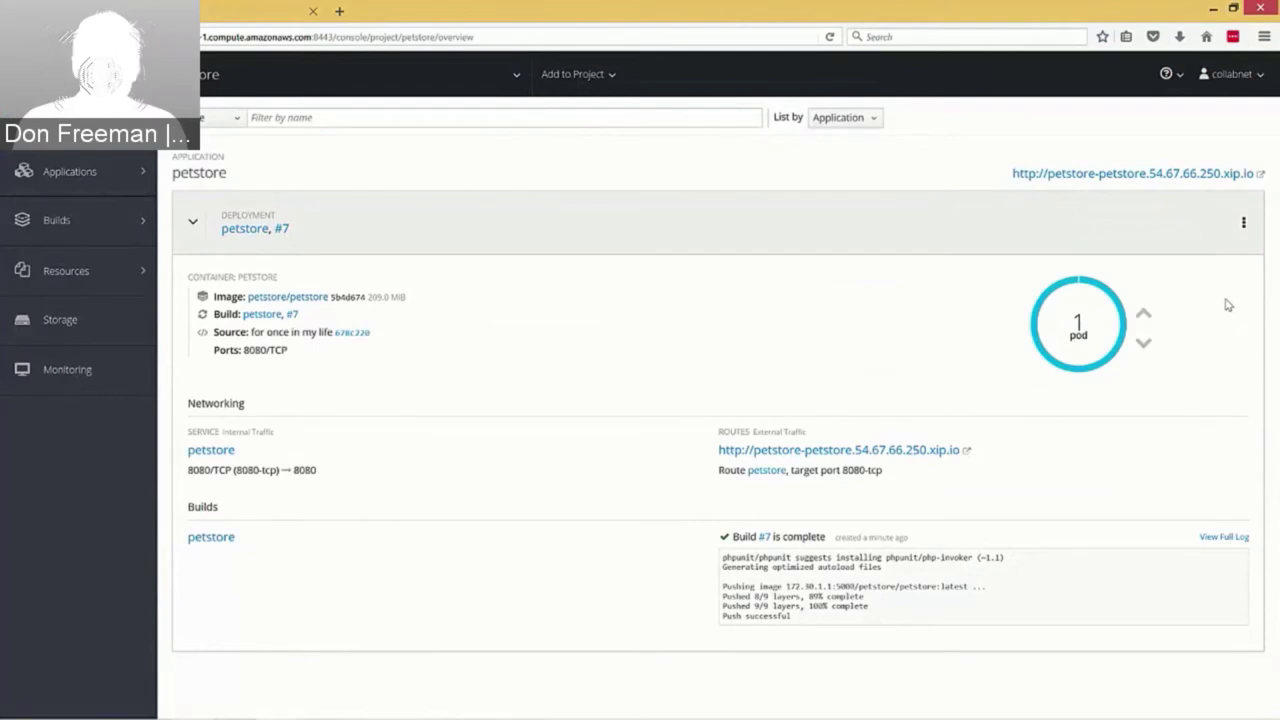
Return to the DLM dashboard, refresh its alerts, and view the details of the Zap security scan alert.
key(alt+Tab)
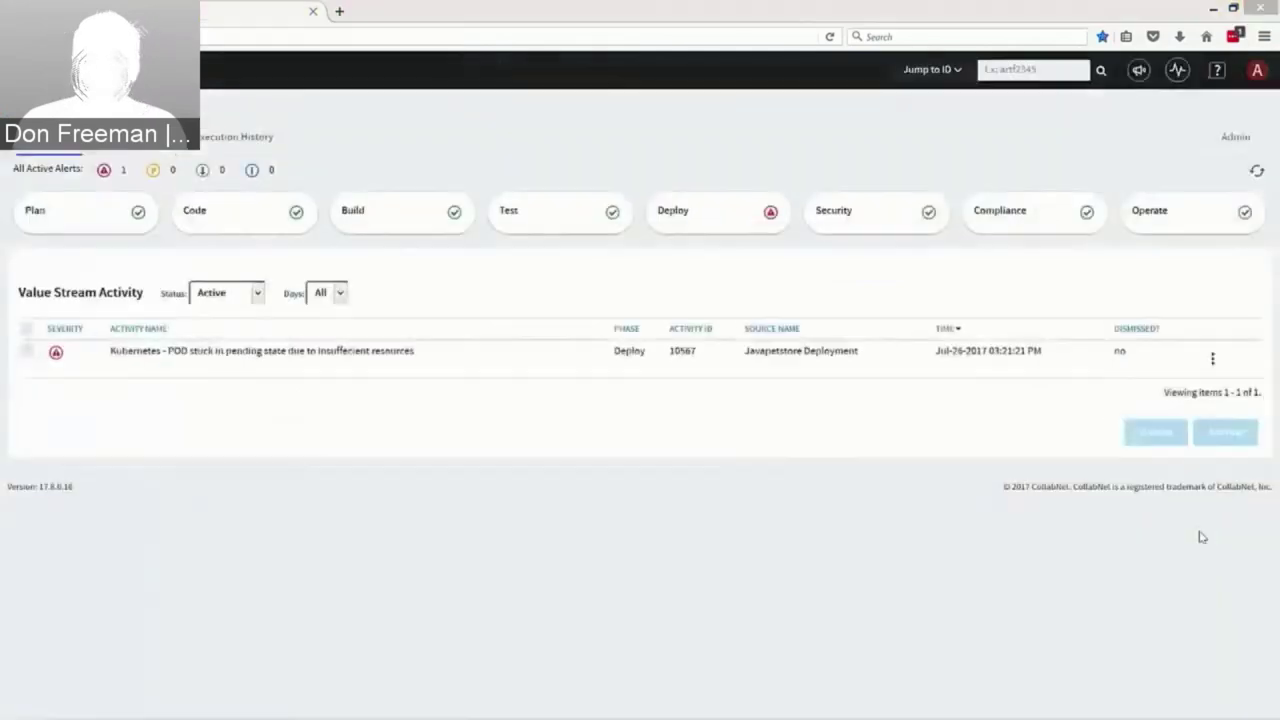
click(1257, 173)
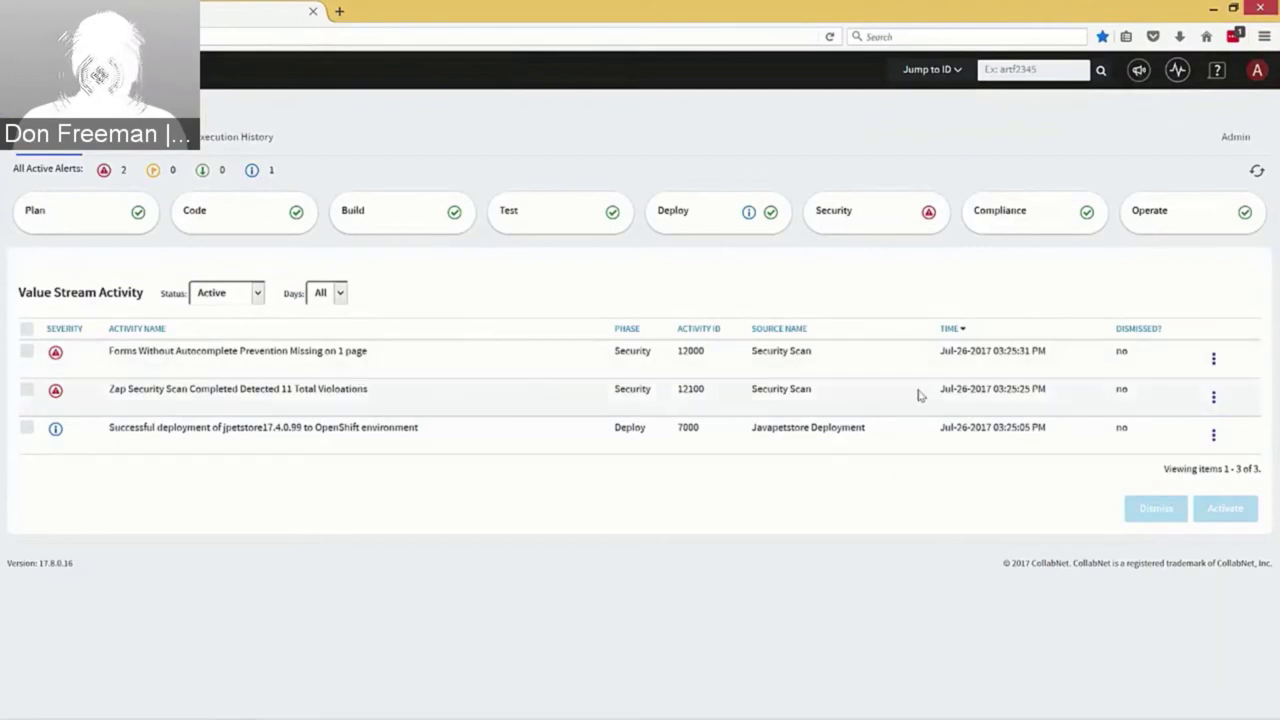
click(1214, 399)
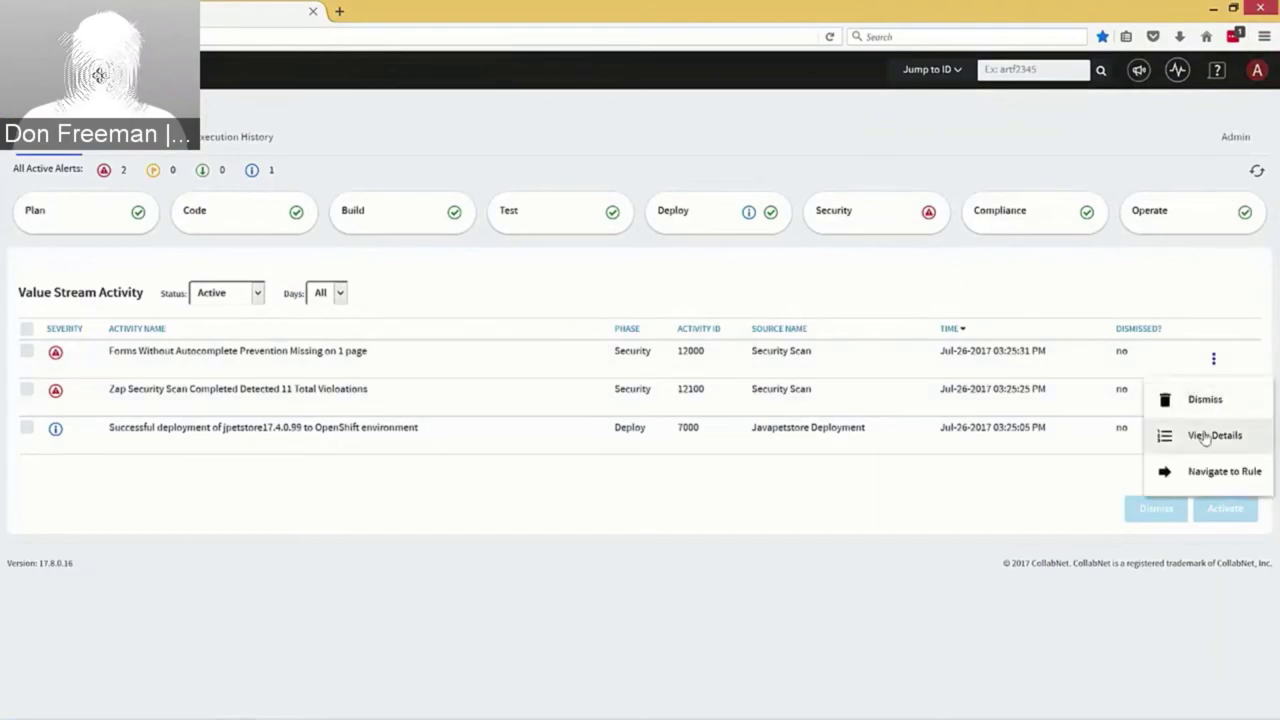
click(1210, 436)
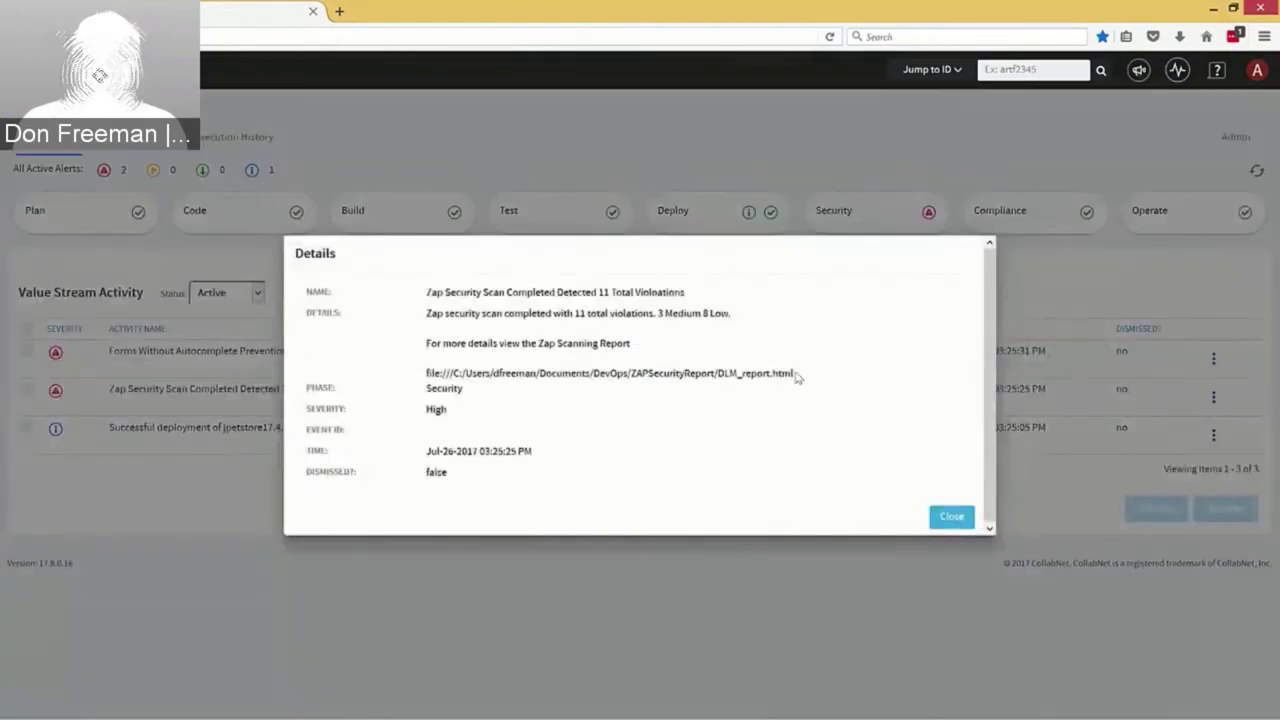
Open the linked ZAP report DLM_report.html, examine its medium and low alerts, and close the alert details.
click(795, 374)
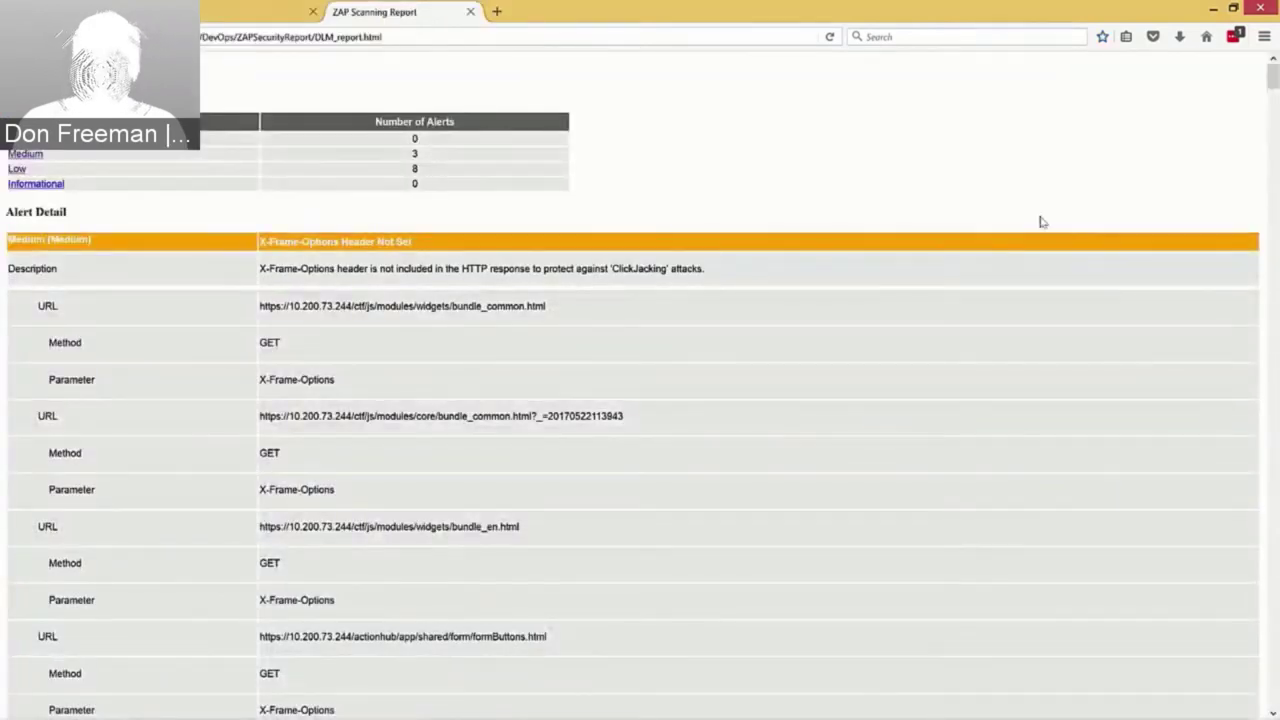
mouse_move(1273, 80)
mouse_down()
mouse_move(1273, 107)
mouse_move(1273, 76)
mouse_up()
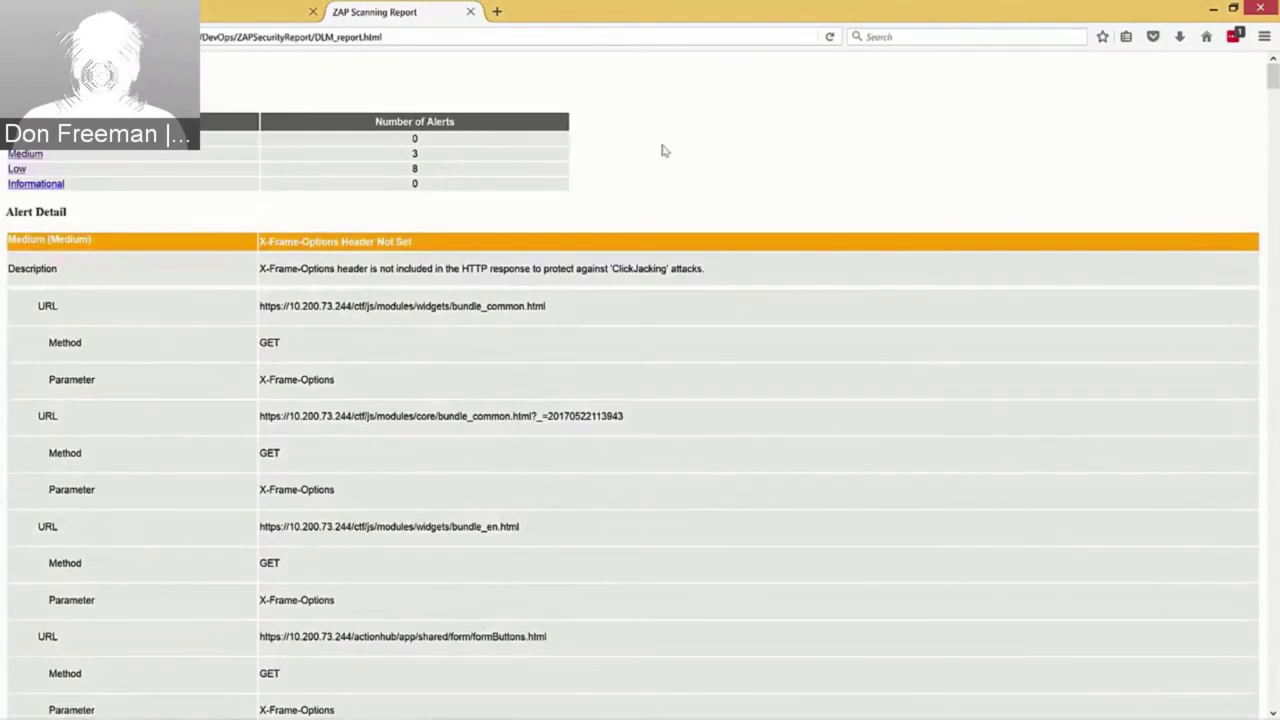
click(17, 170)
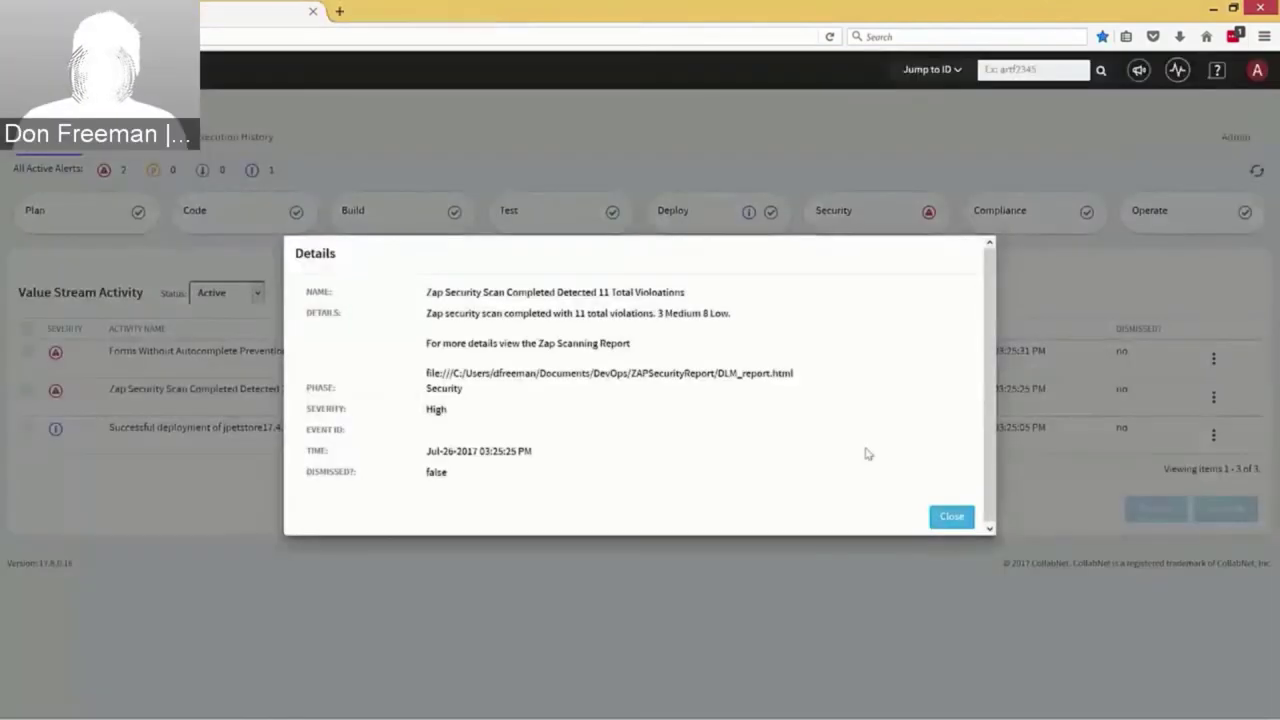
click(953, 517)
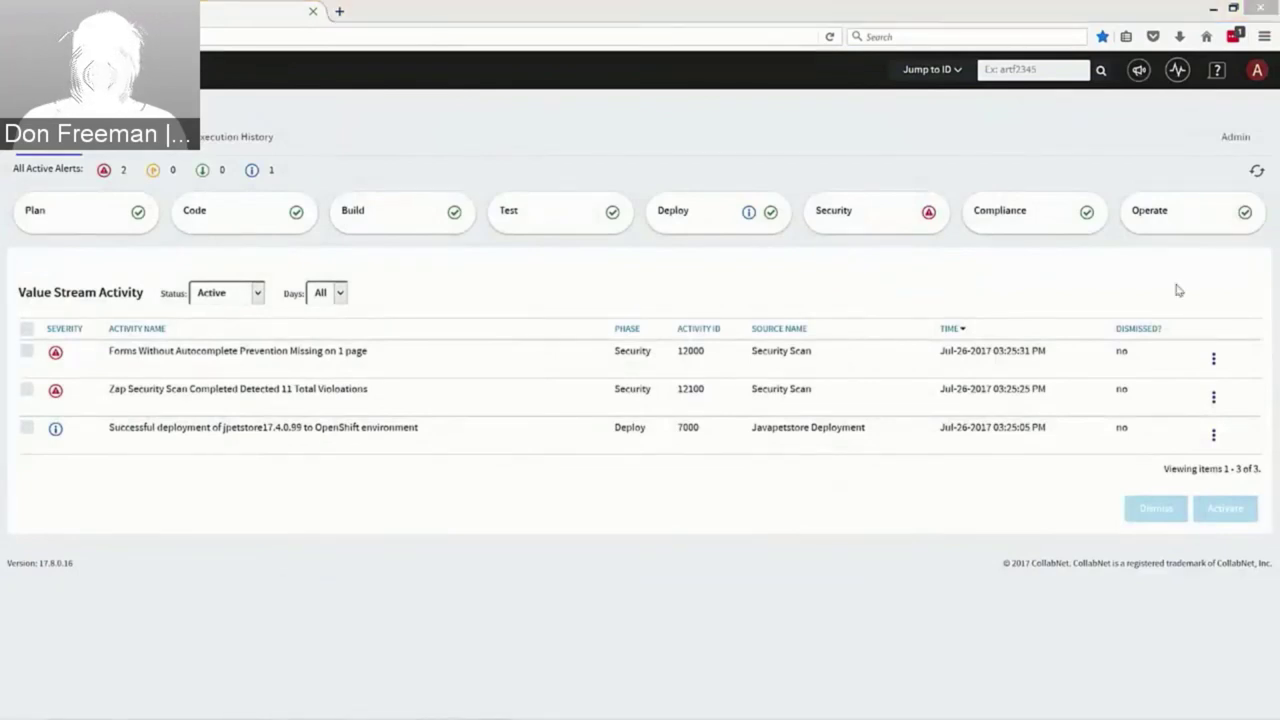
Filter the value stream activity by the Deploy phase and by the Security phase, clearing each filter after viewing.
click(715, 221)
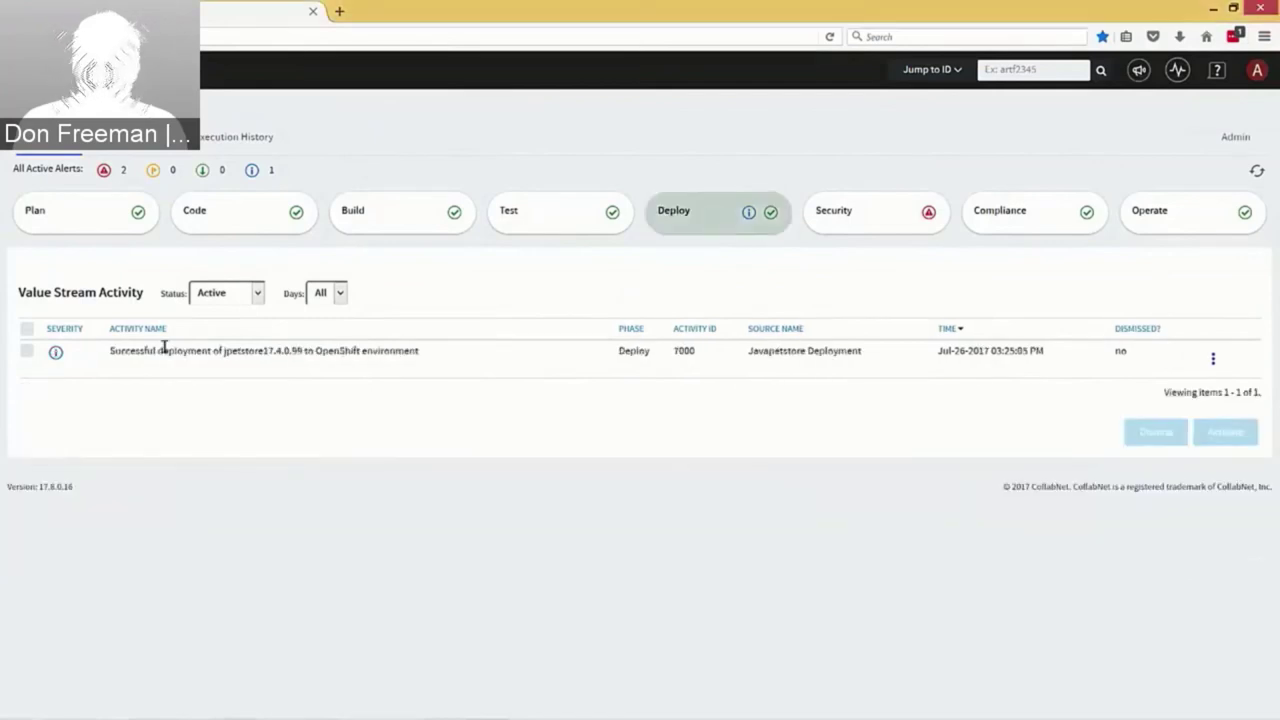
click(719, 218)
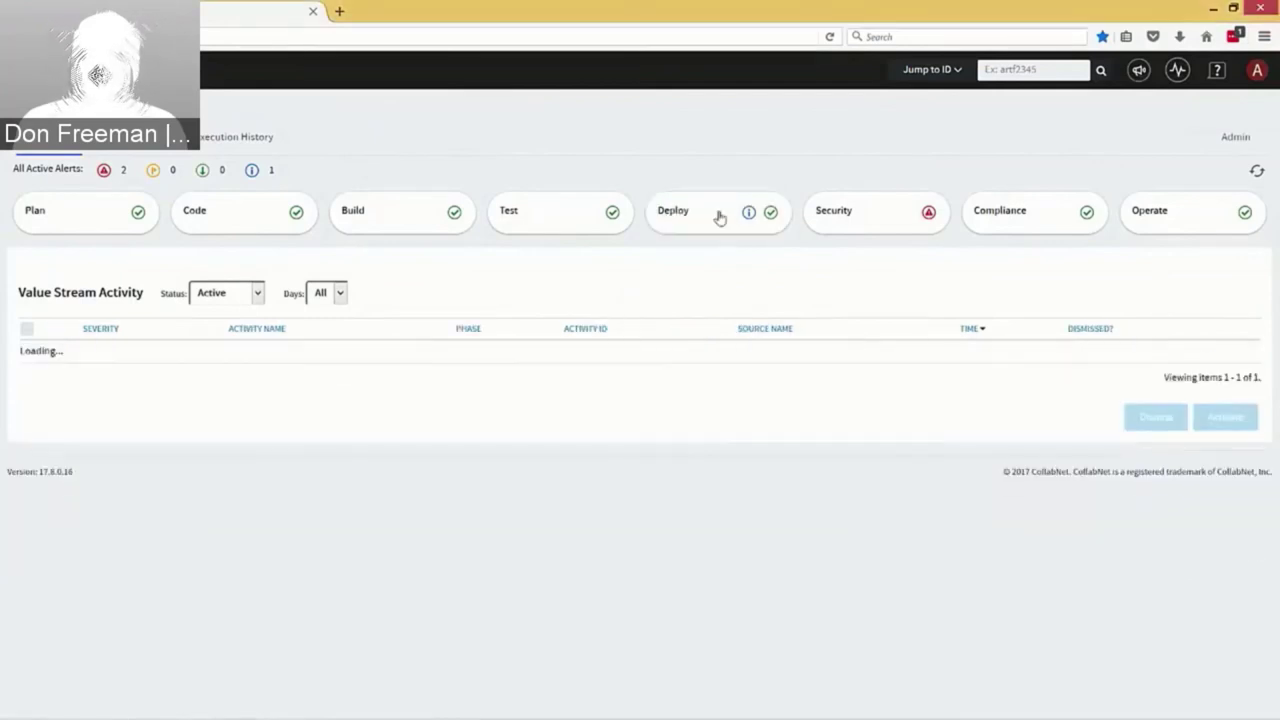
click(885, 220)
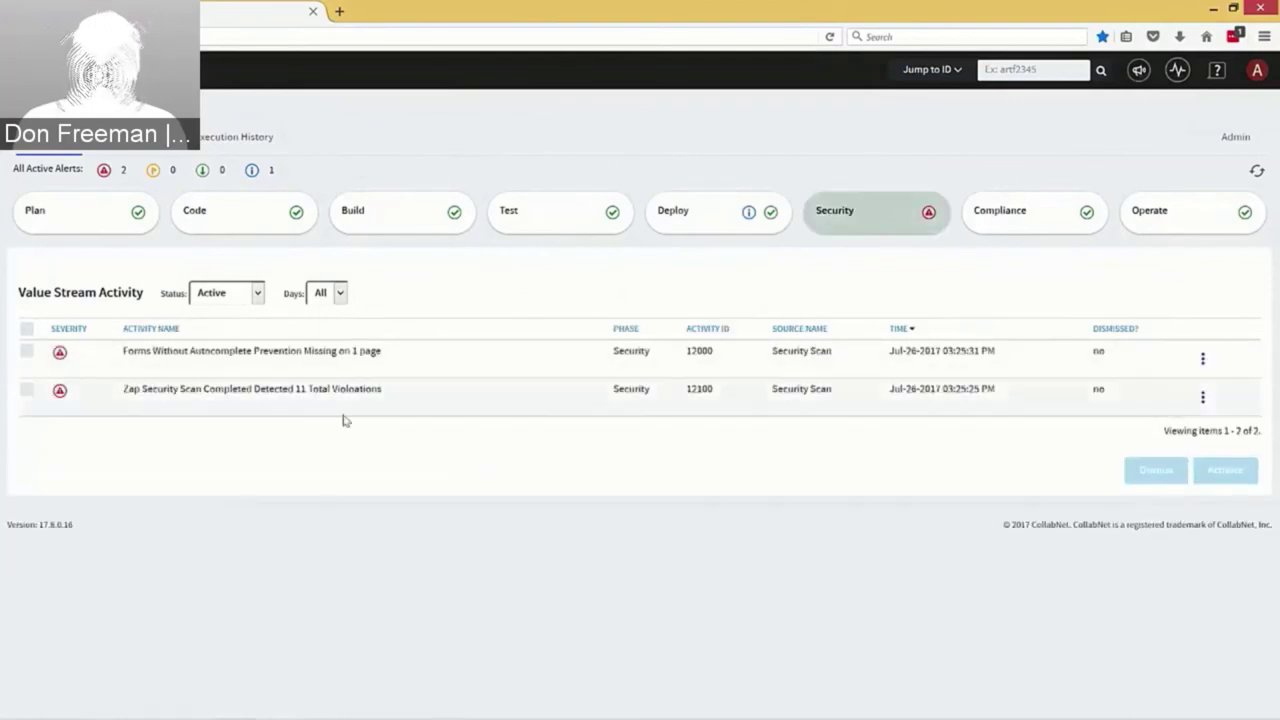
click(880, 218)
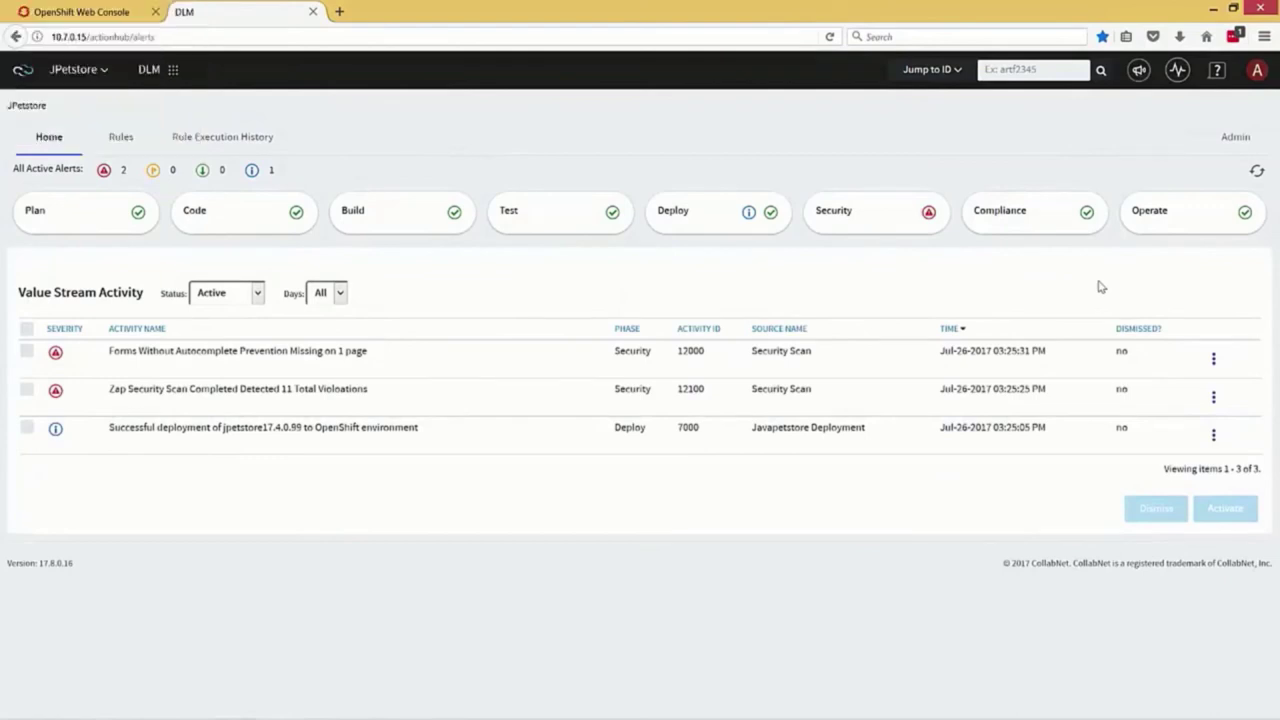
Switch to the live pet store site, open the Cats category, and load the page address altered to shopdogs/showCategory.shtml.
key(alt+Tab)
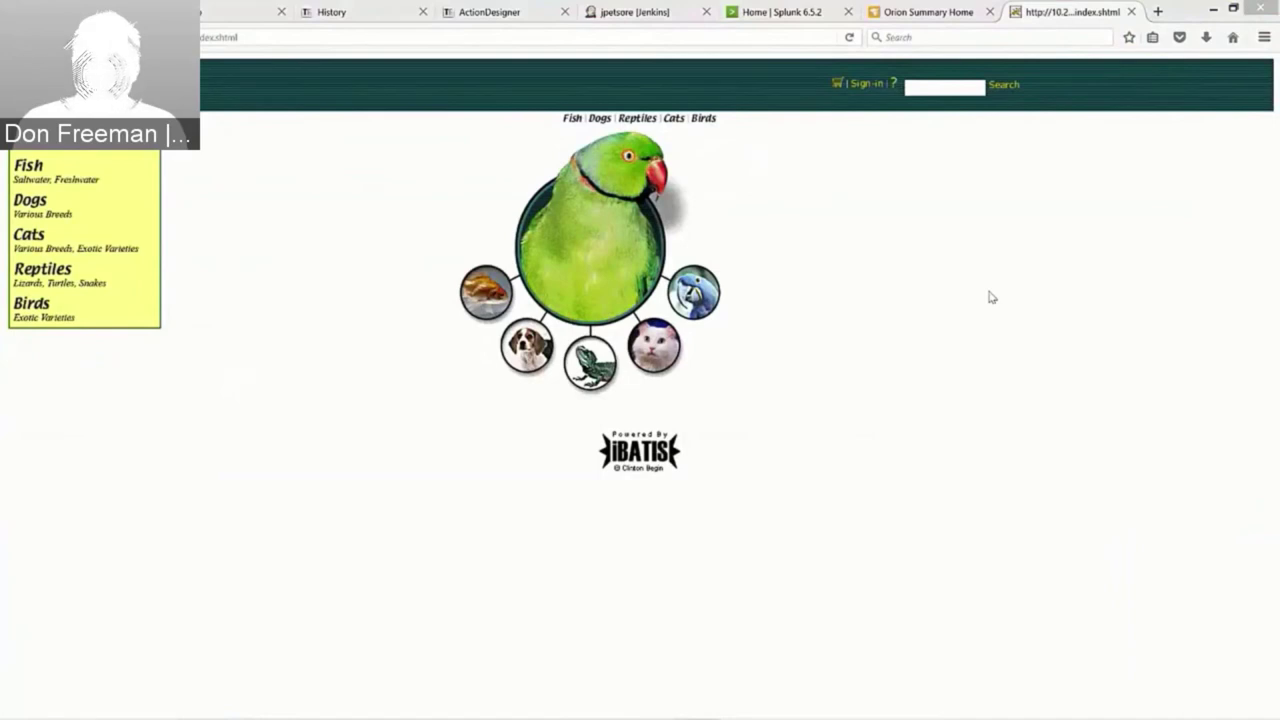
click(28, 238)
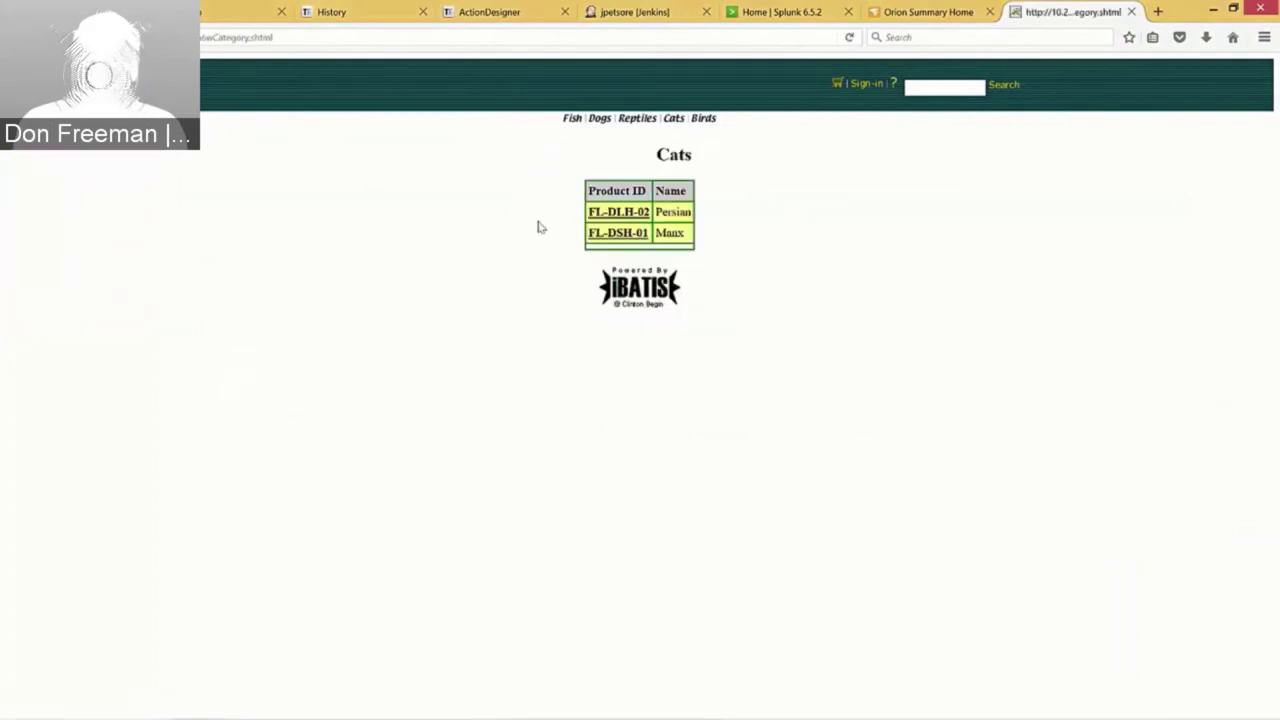
key(ctrl+l)
click(214, 38)
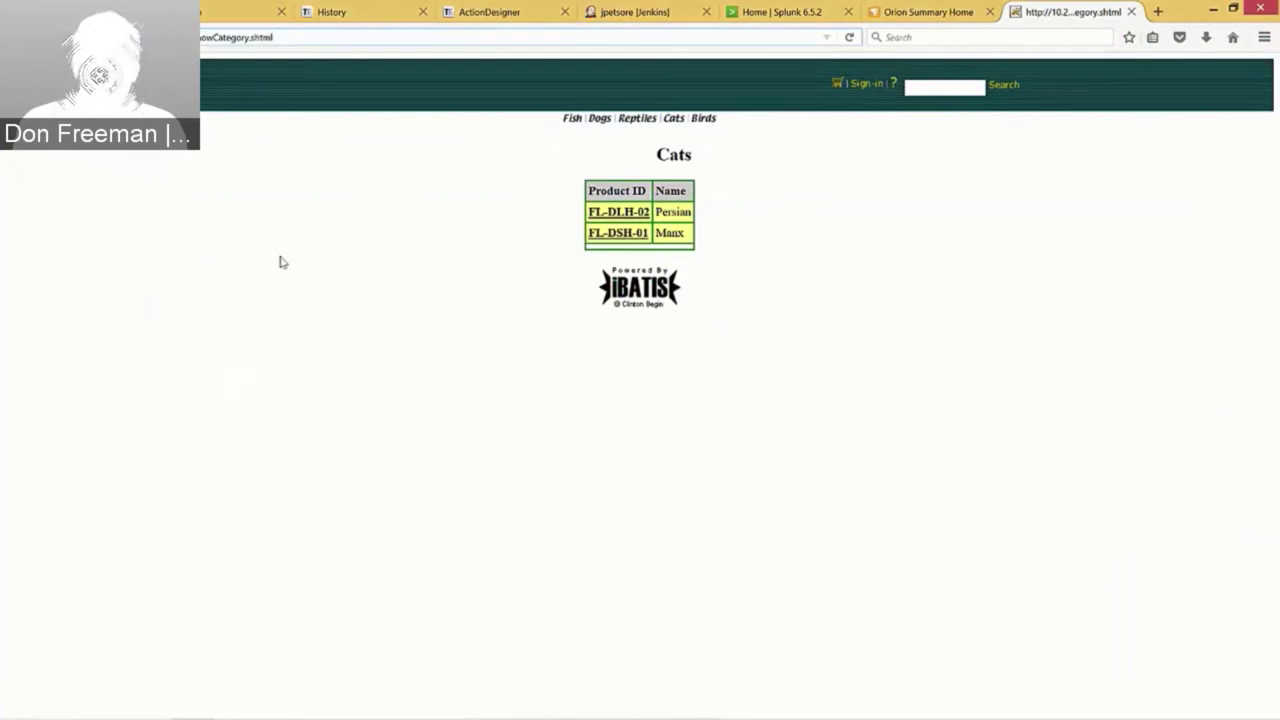
text(dogs)
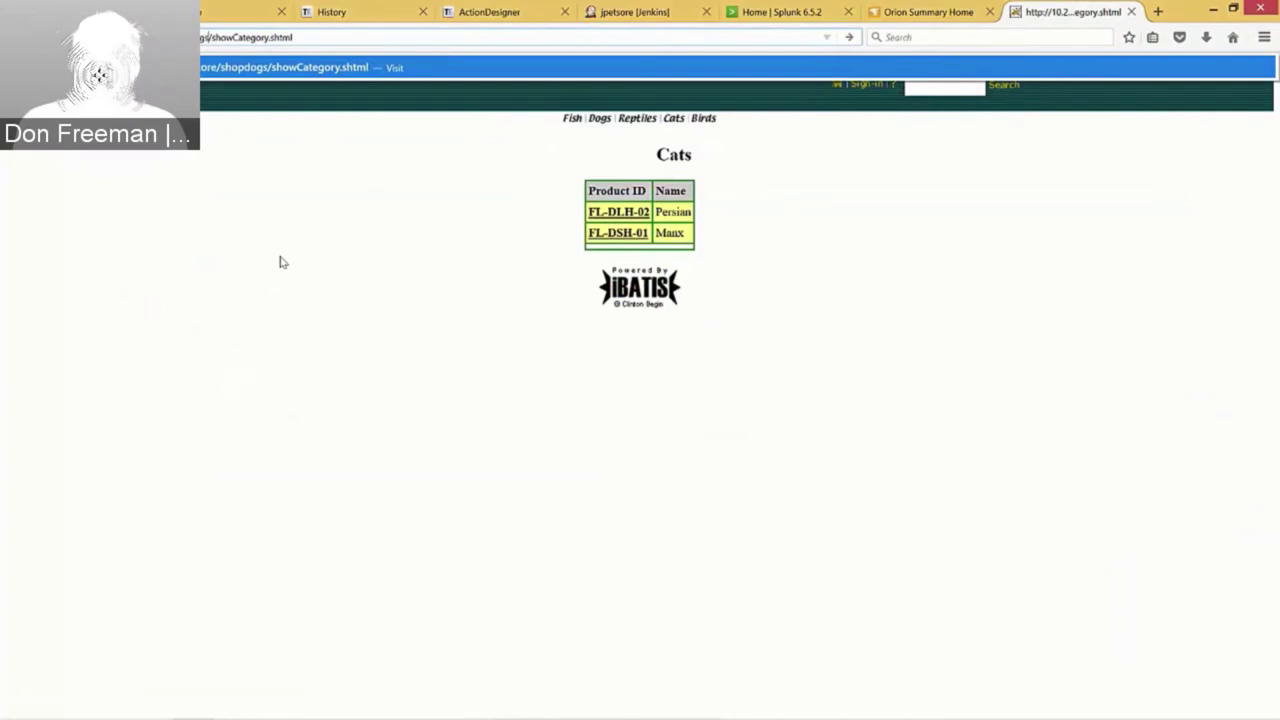
key(Return)
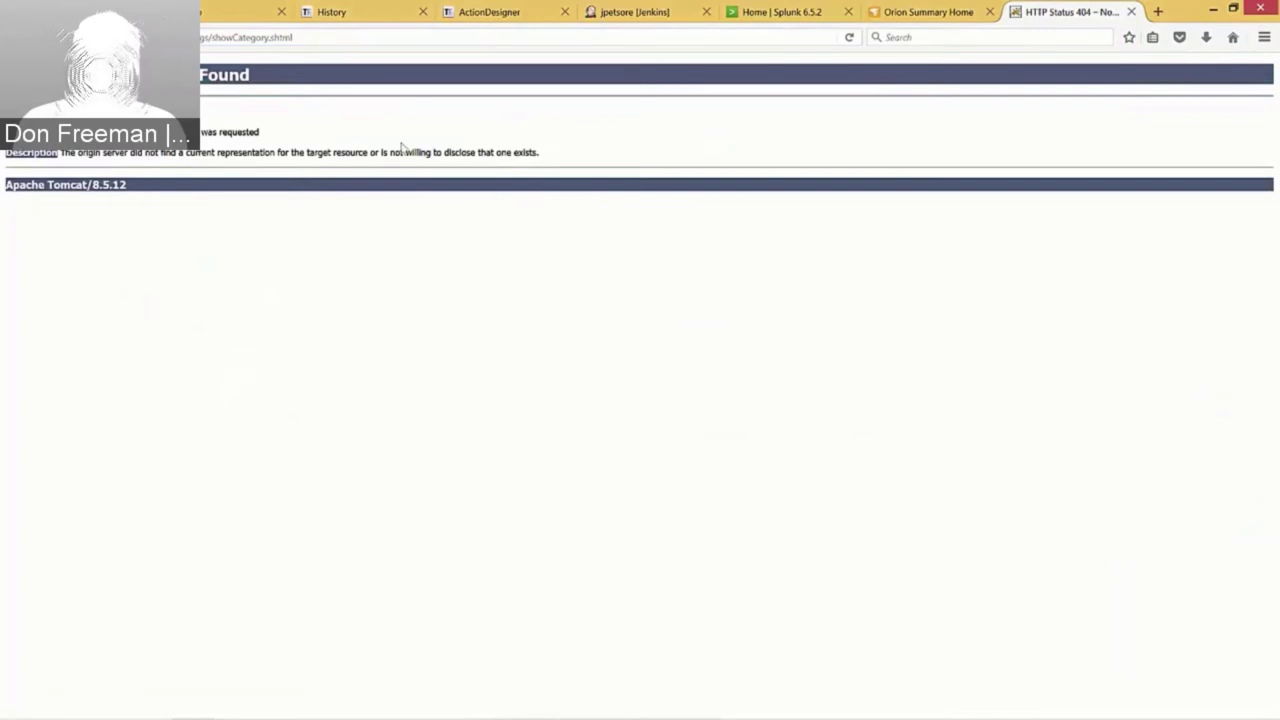
Search all events in Splunk's Search & Reporting for 404 and highlight the requested shopdogs page path in the newest event.
click(752, 22)
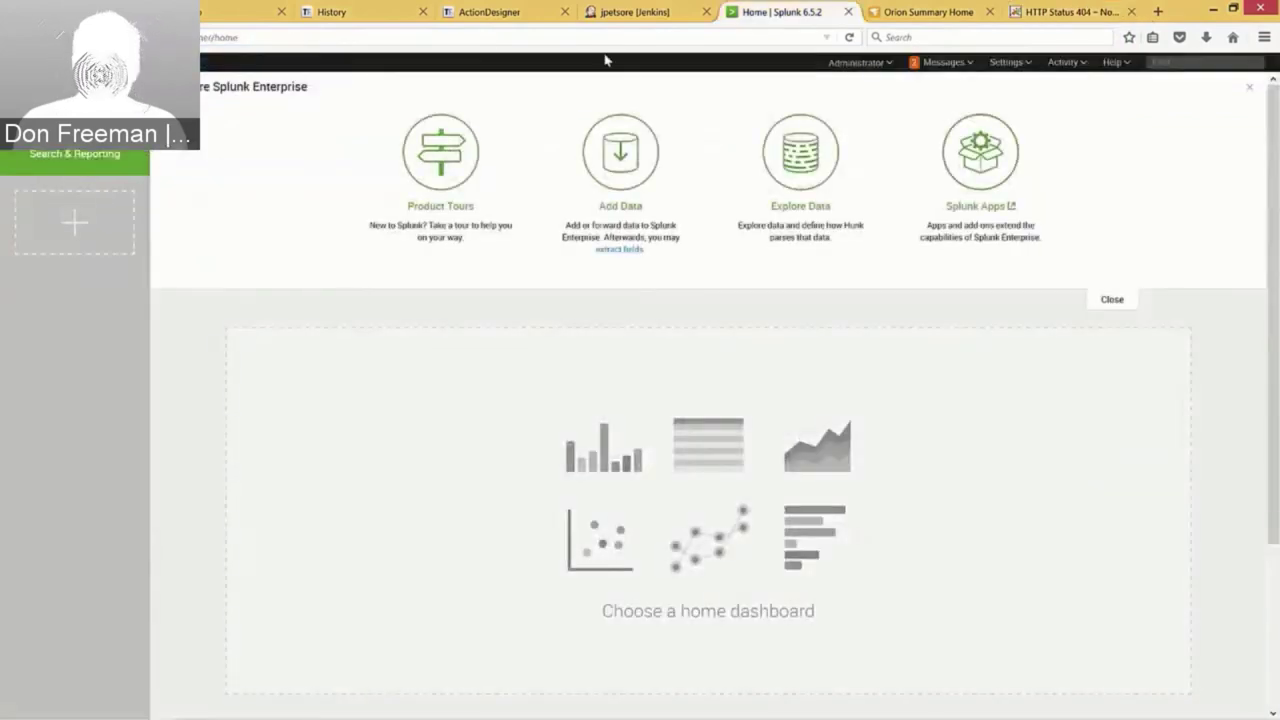
click(75, 155)
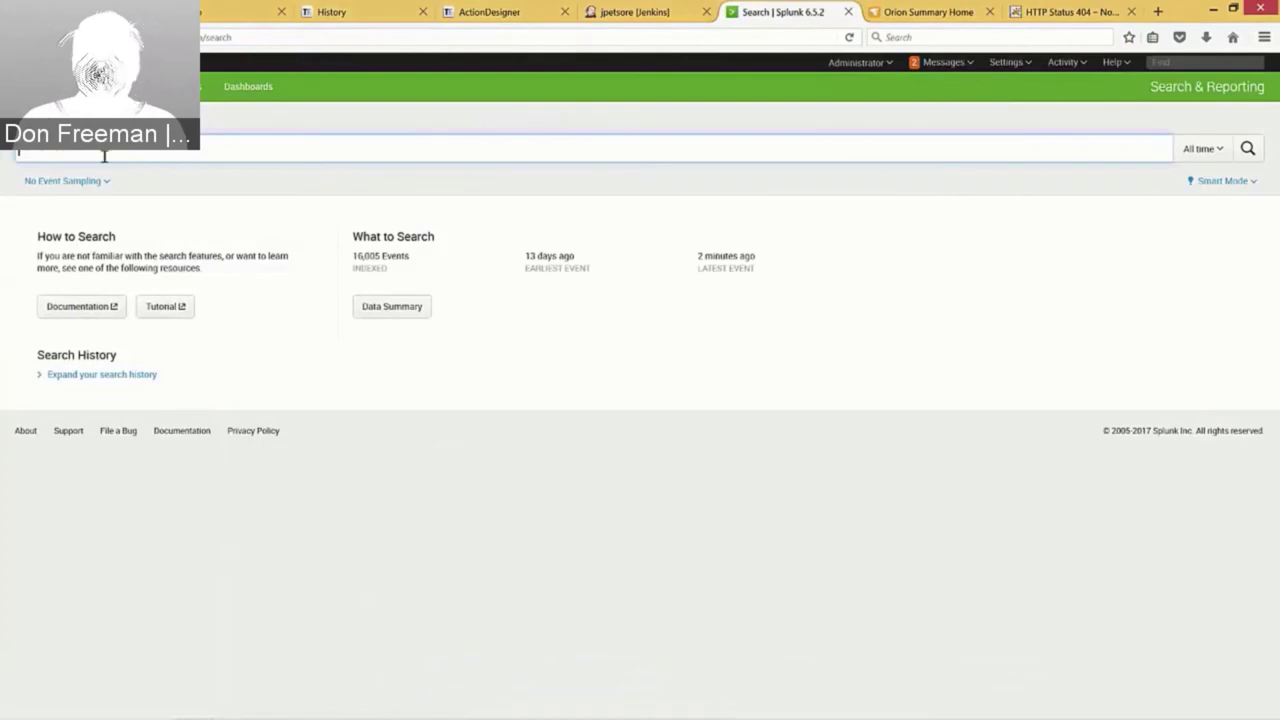
text(404)
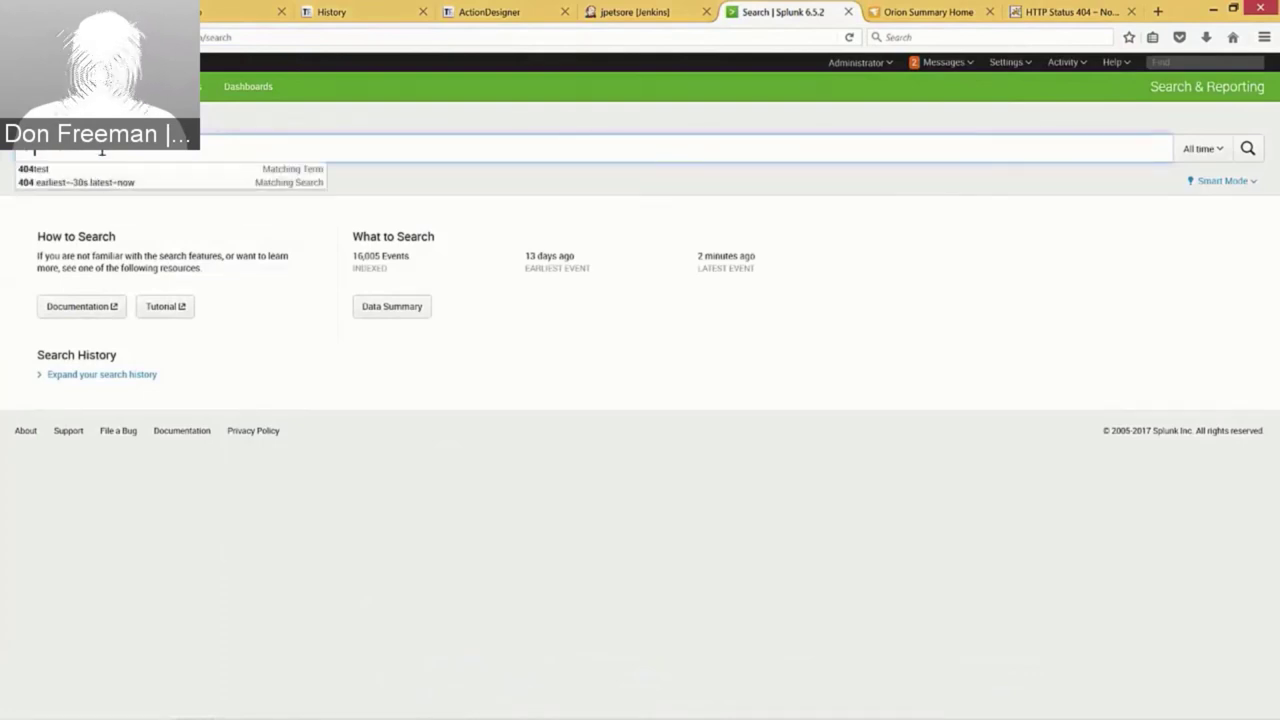
key(Return)
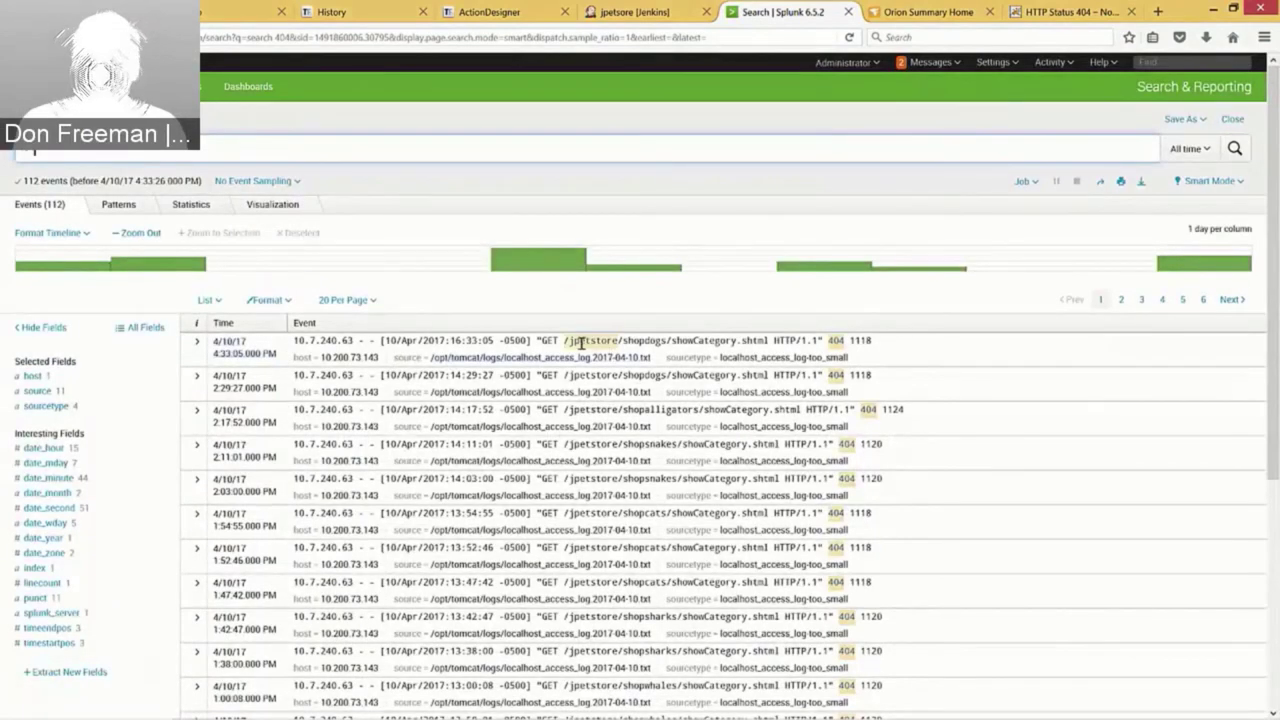
drag(564, 342, 770, 344)
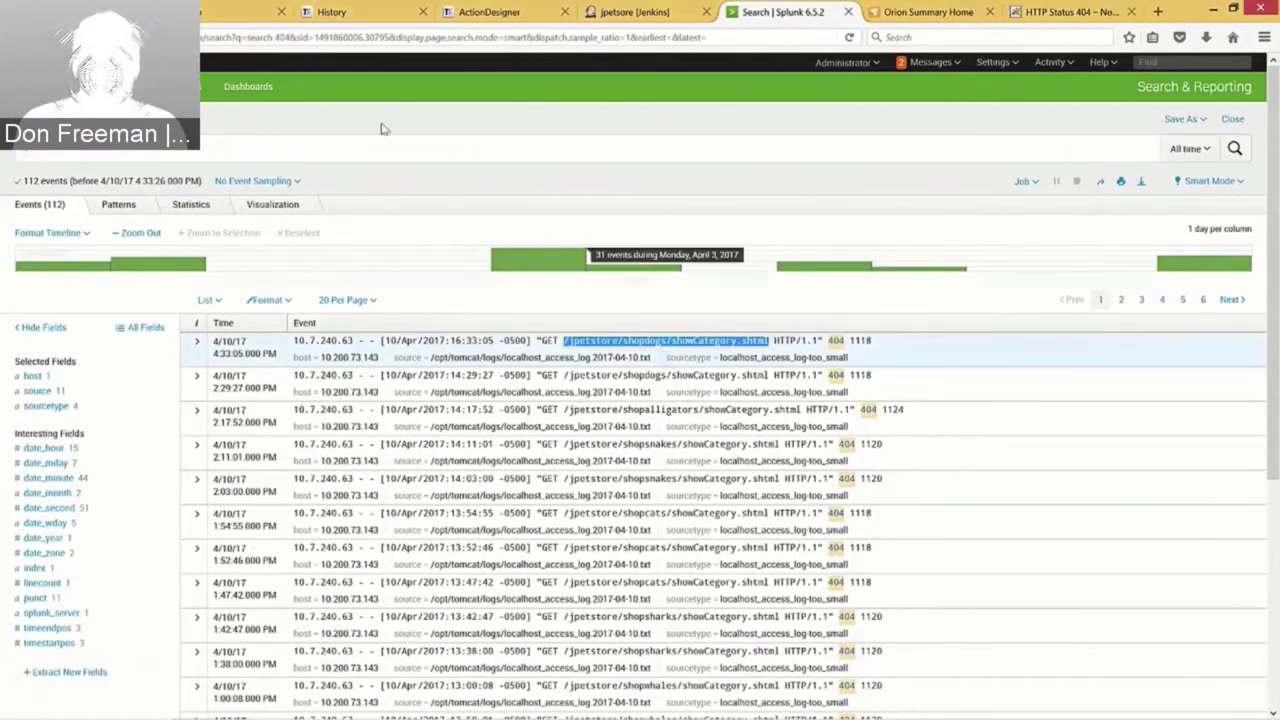
Return to the DLM dashboard, refresh its alerts, and read the Page Not Found Error (404) details before closing them.
click(230, 15)
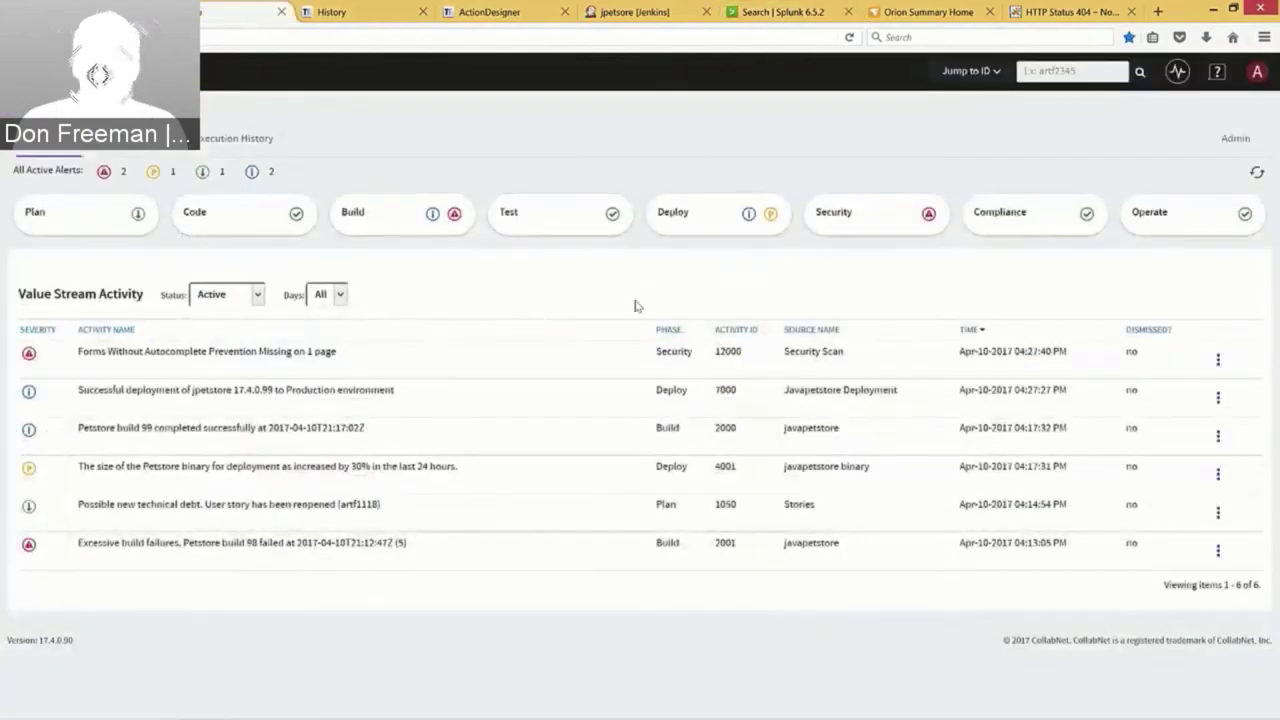
click(1258, 173)
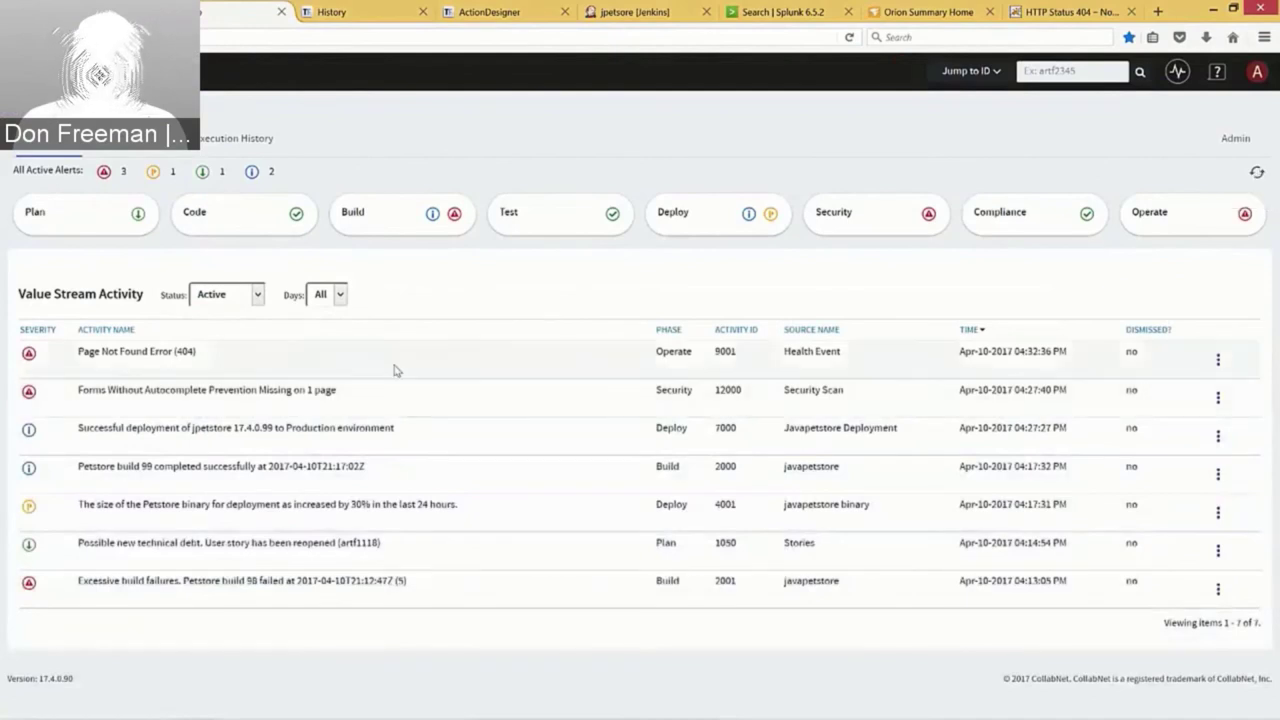
click(1218, 359)
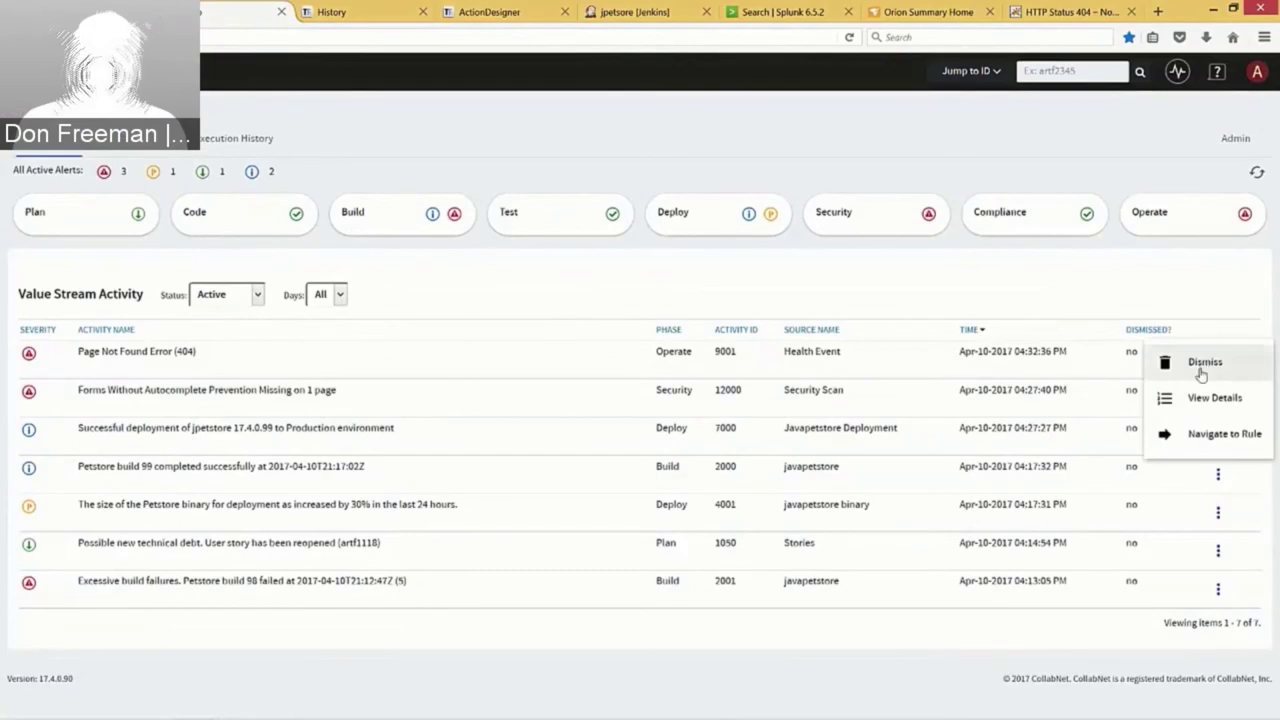
click(1203, 400)
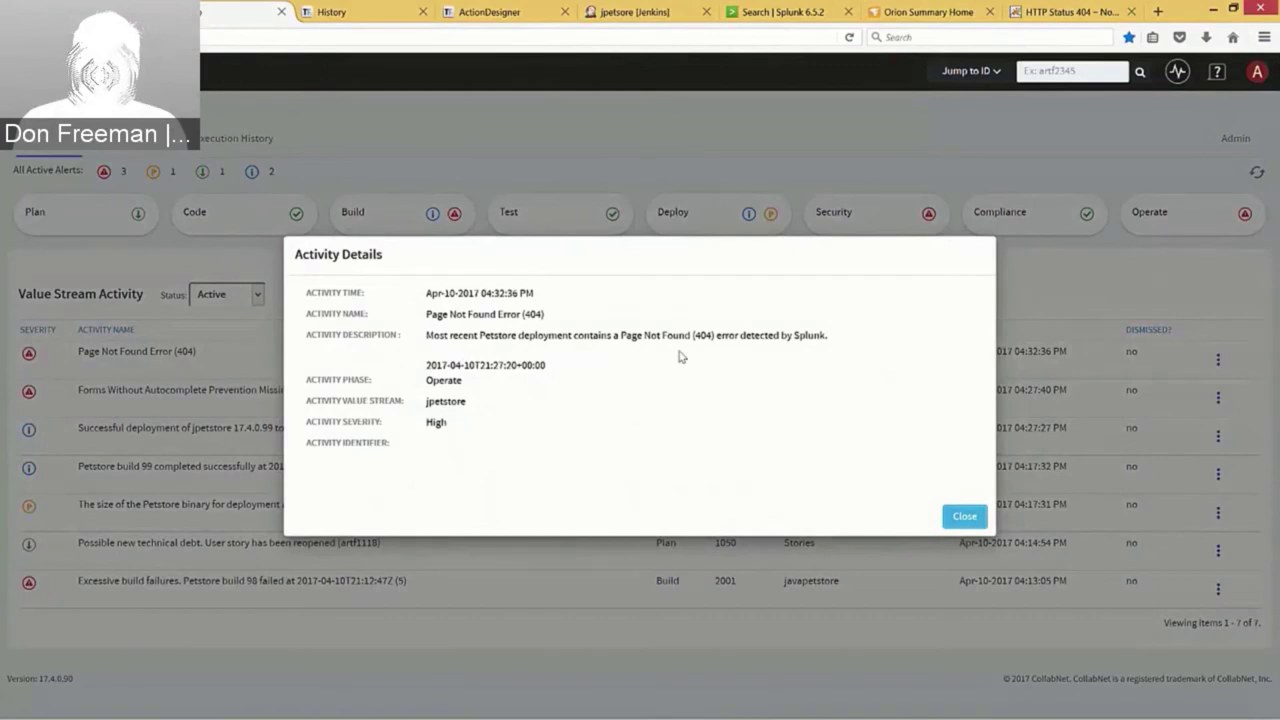
click(964, 517)
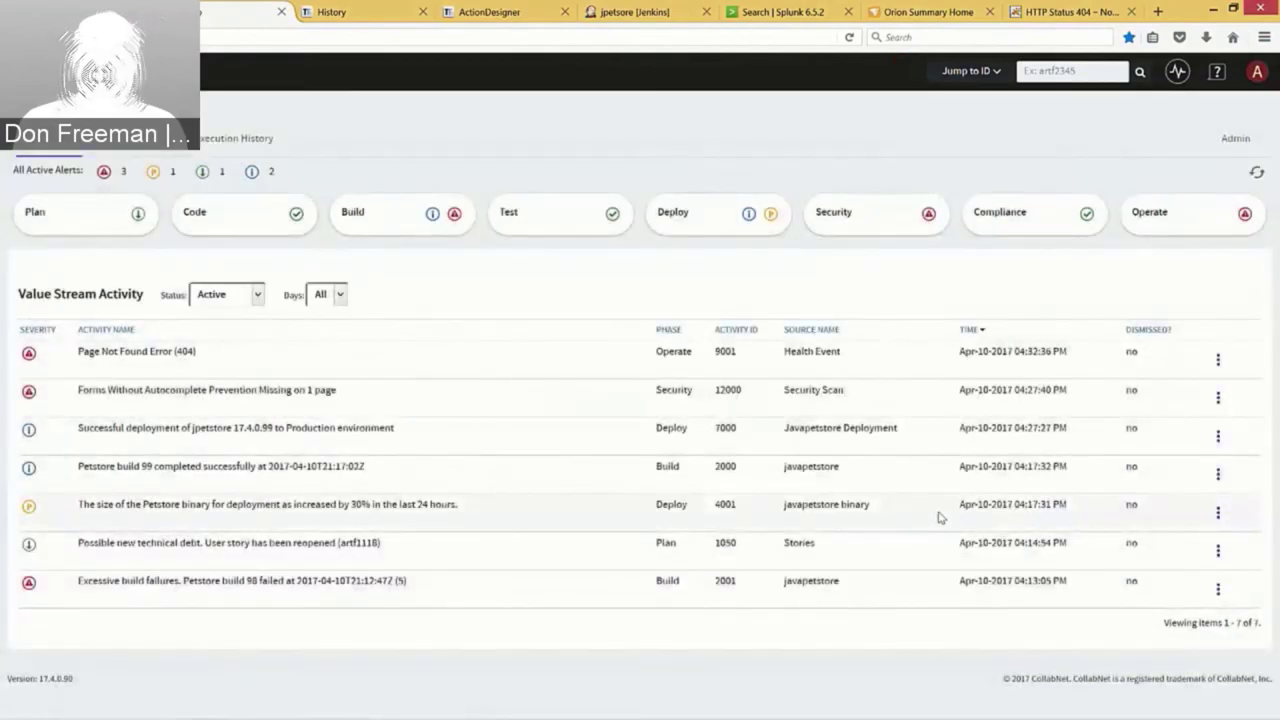
Switch to ServiceNow, open the Service Desk incident about the Petstore 404 error, and examine its activity notes for the missing page URL.
key(alt+Tab)
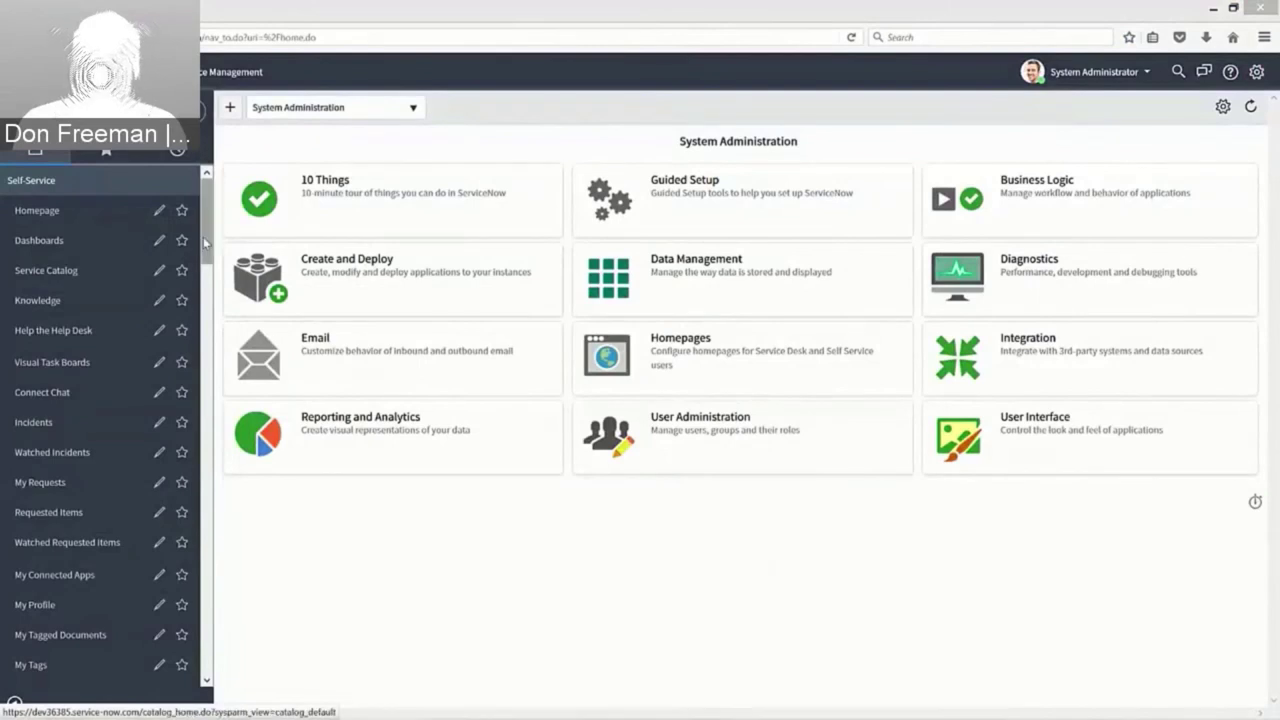
drag(205, 243, 214, 343)
click(63, 389)
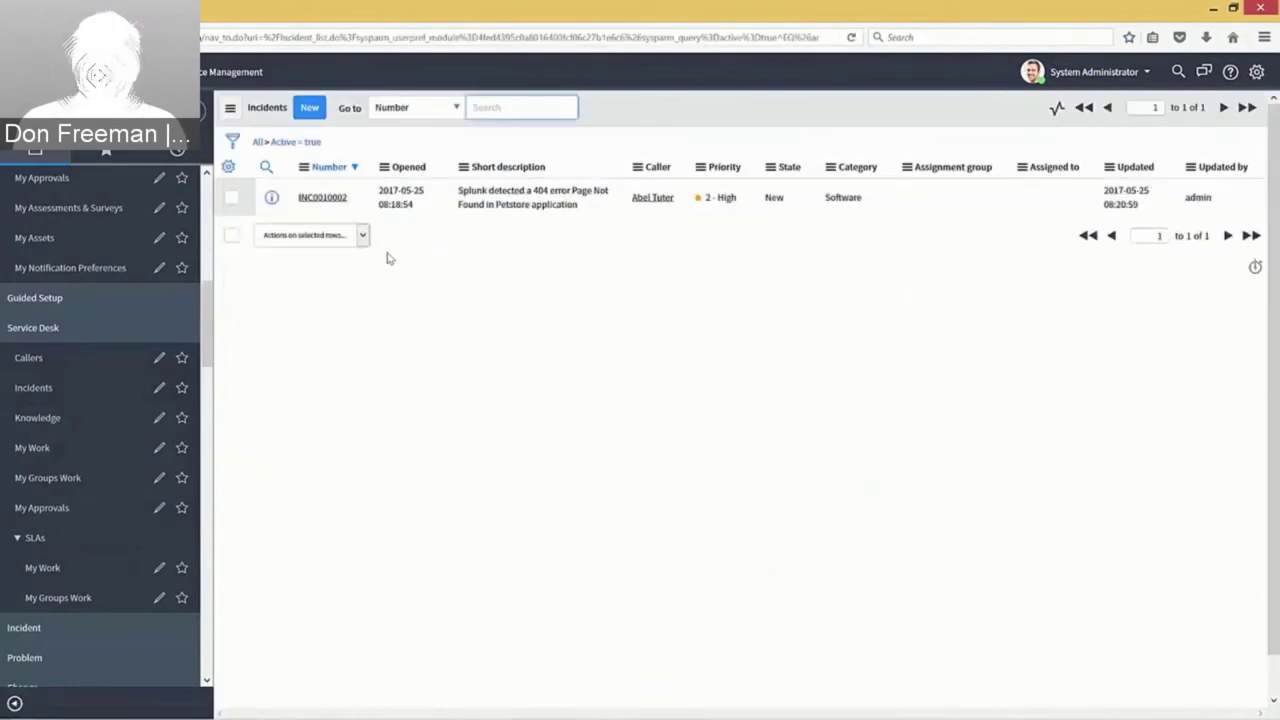
click(325, 199)
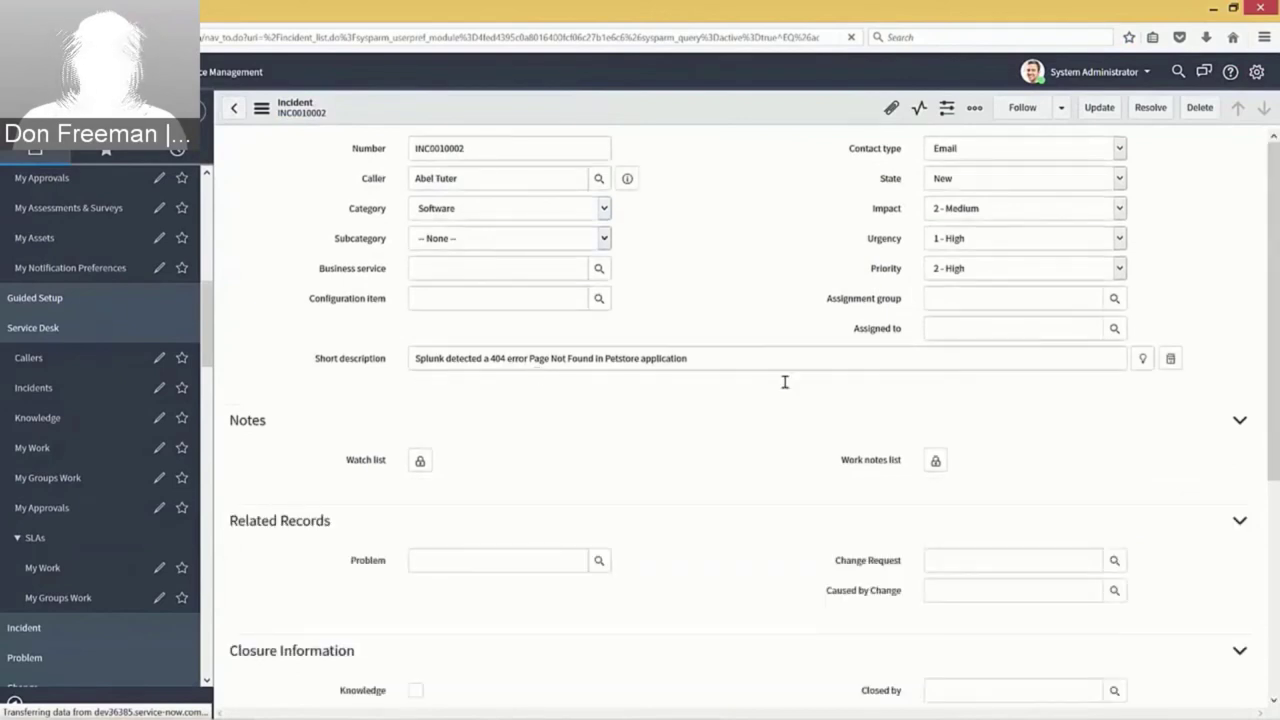
drag(1275, 290, 1277, 412)
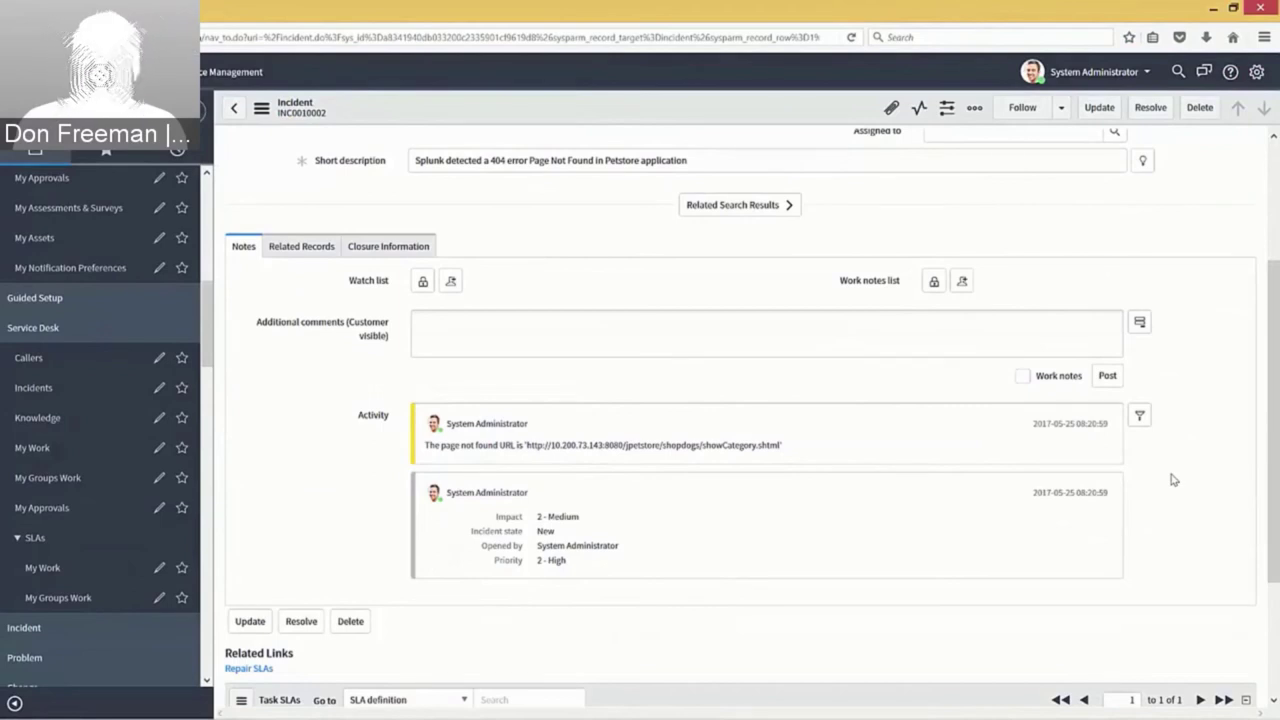
Check the petstore deployment's pods in the OpenShift console, and refresh the alerts on the DLM dashboard.
key(alt+Tab)
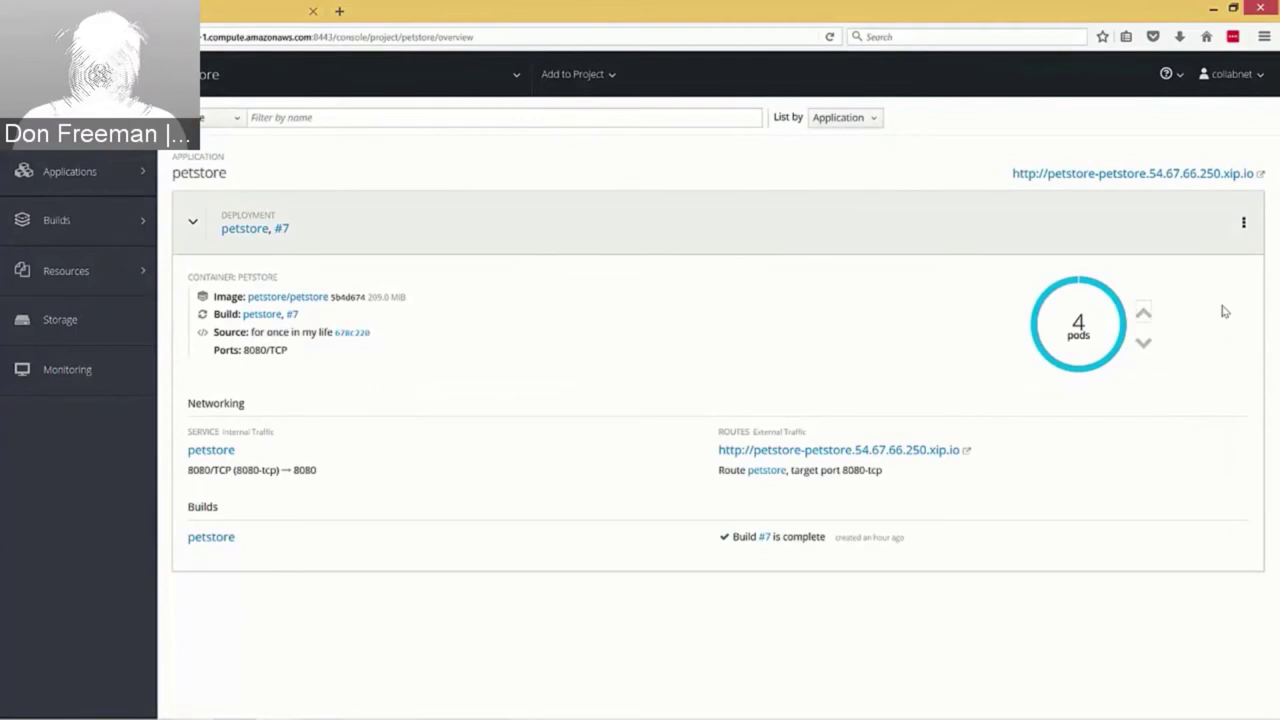
key(alt+Tab)
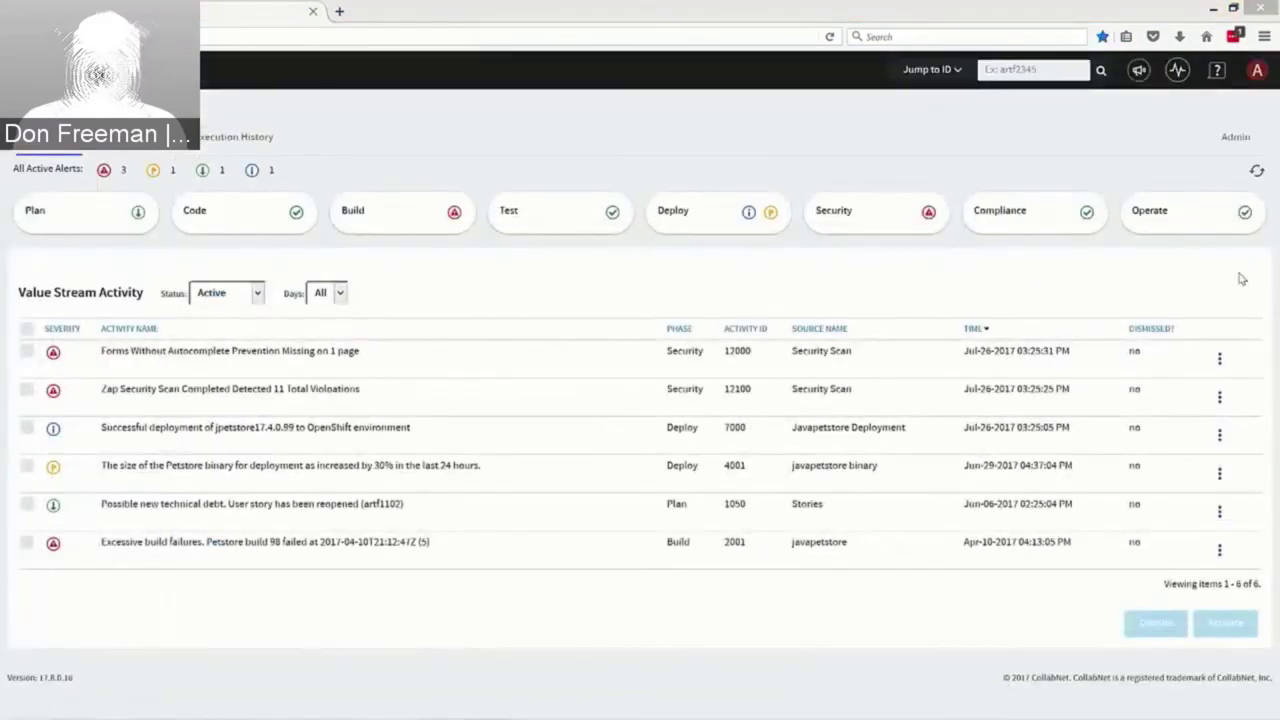
click(1257, 171)
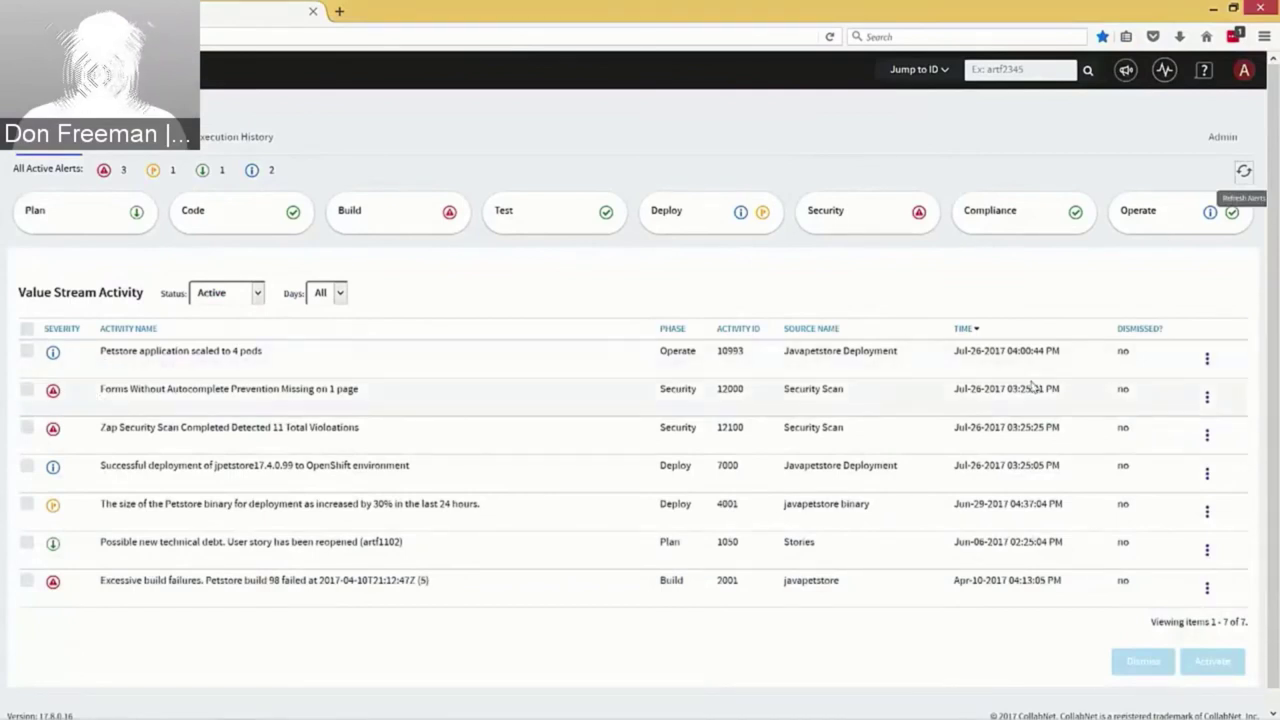
Read the details of the Petstore pod scaling alert, and filter the activity by the Operate phase, clearing the filter after viewing.
click(1208, 360)
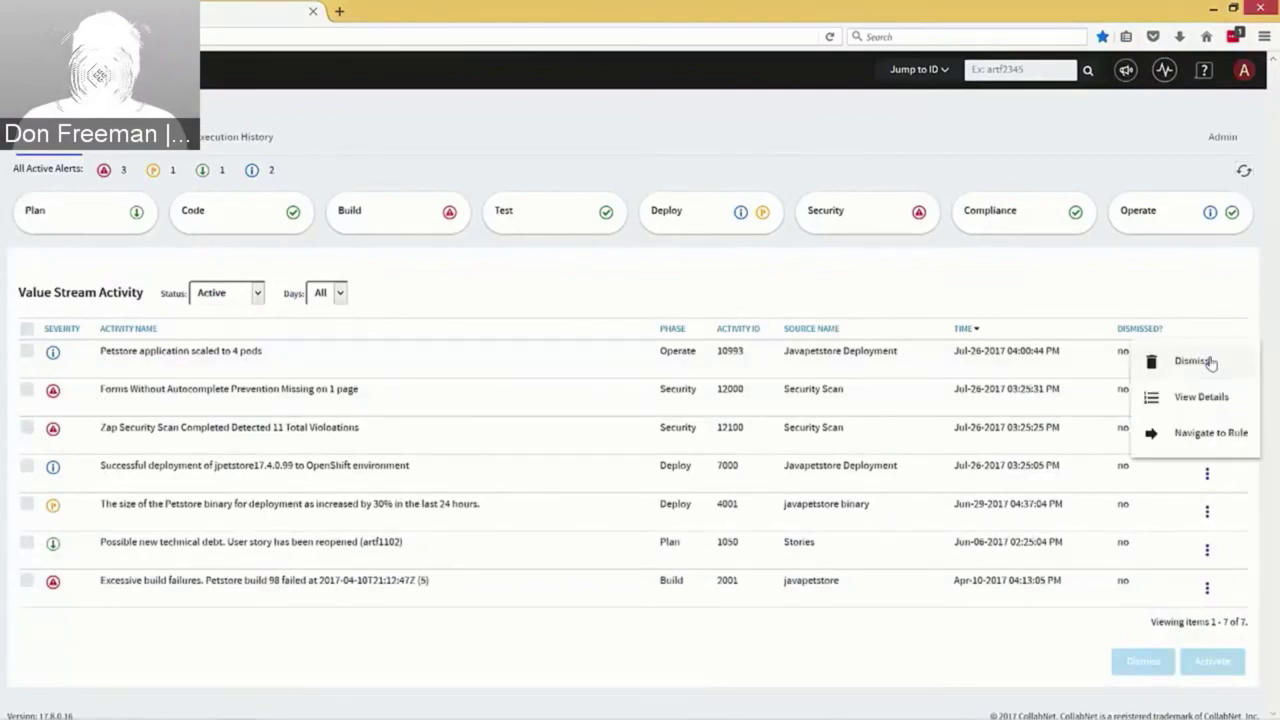
click(1192, 398)
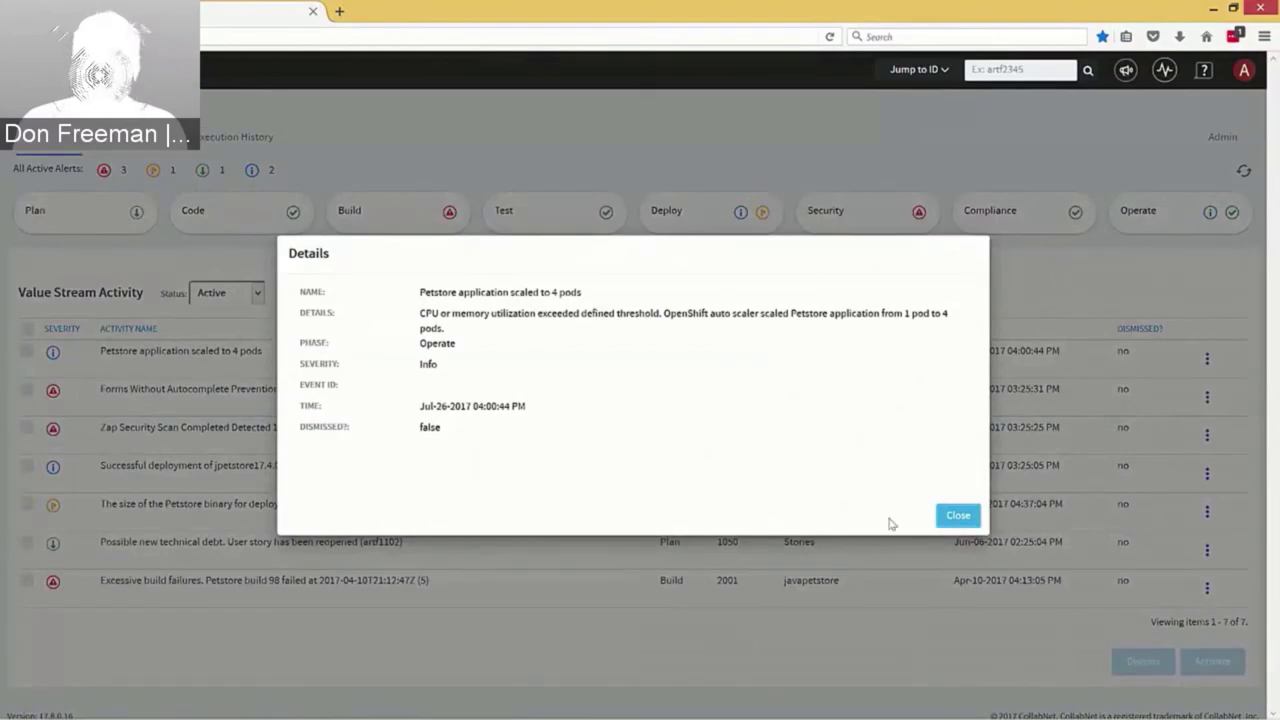
click(966, 517)
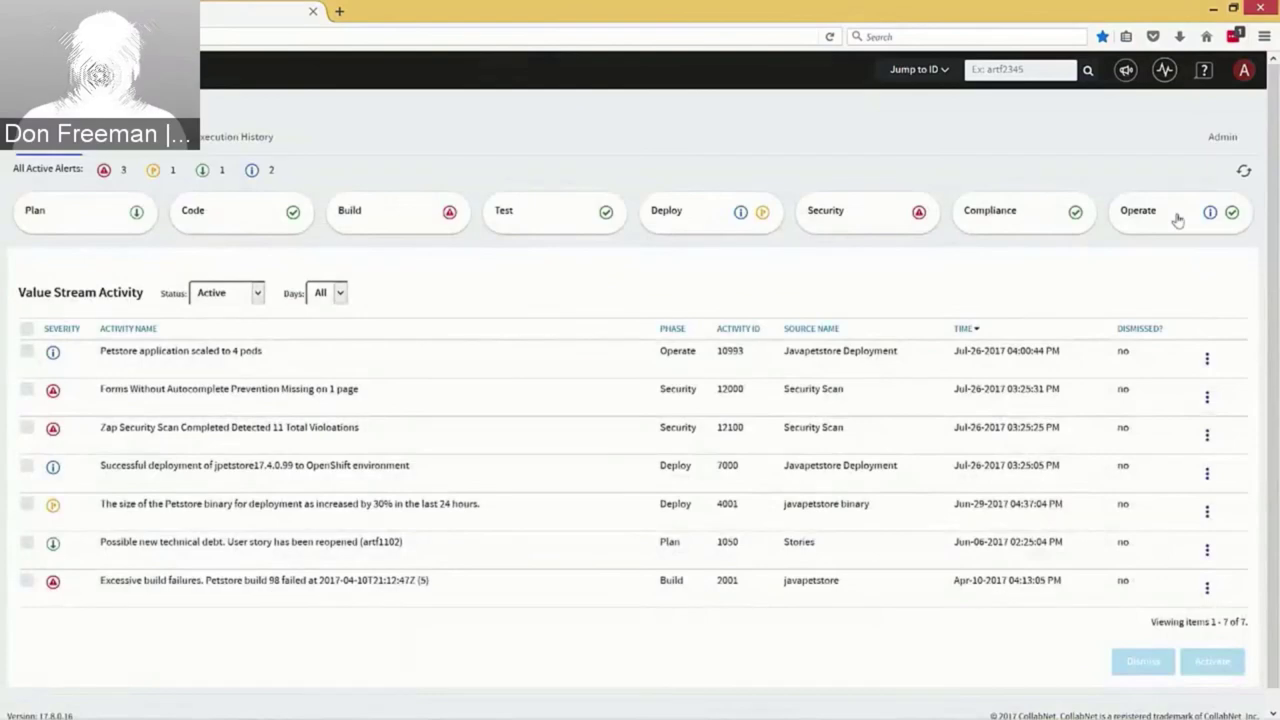
click(1174, 216)
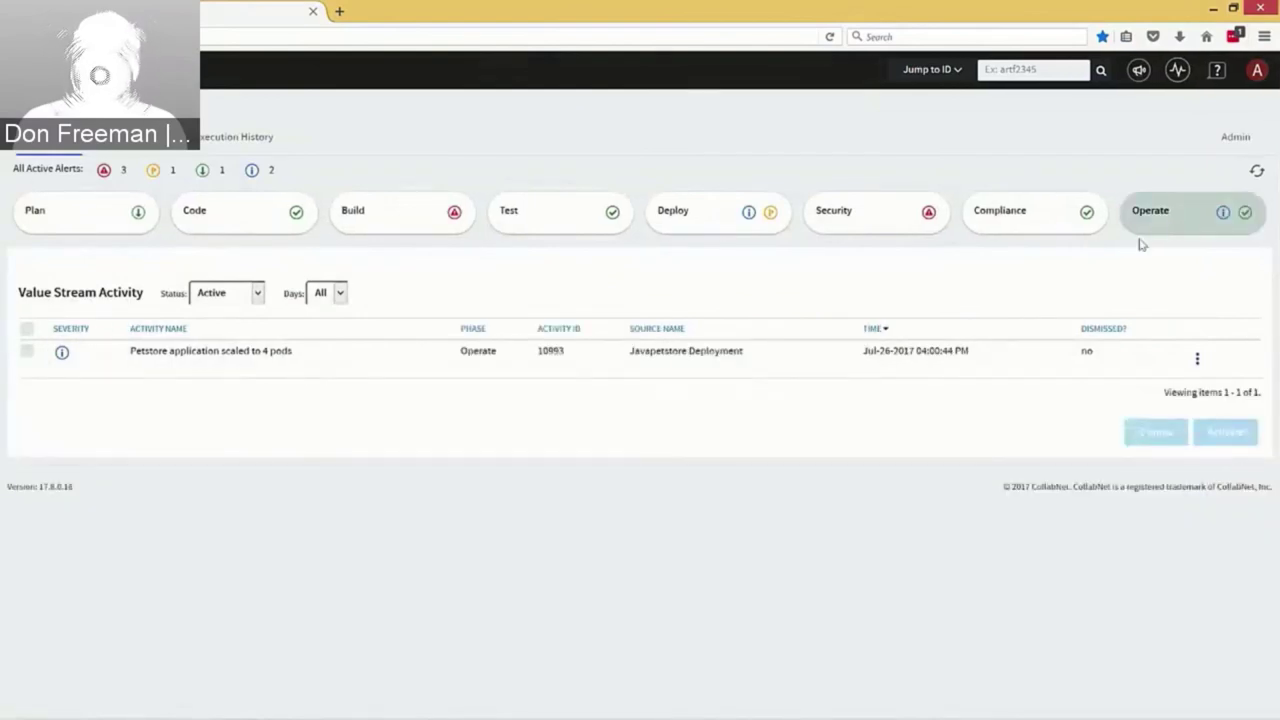
click(1180, 220)
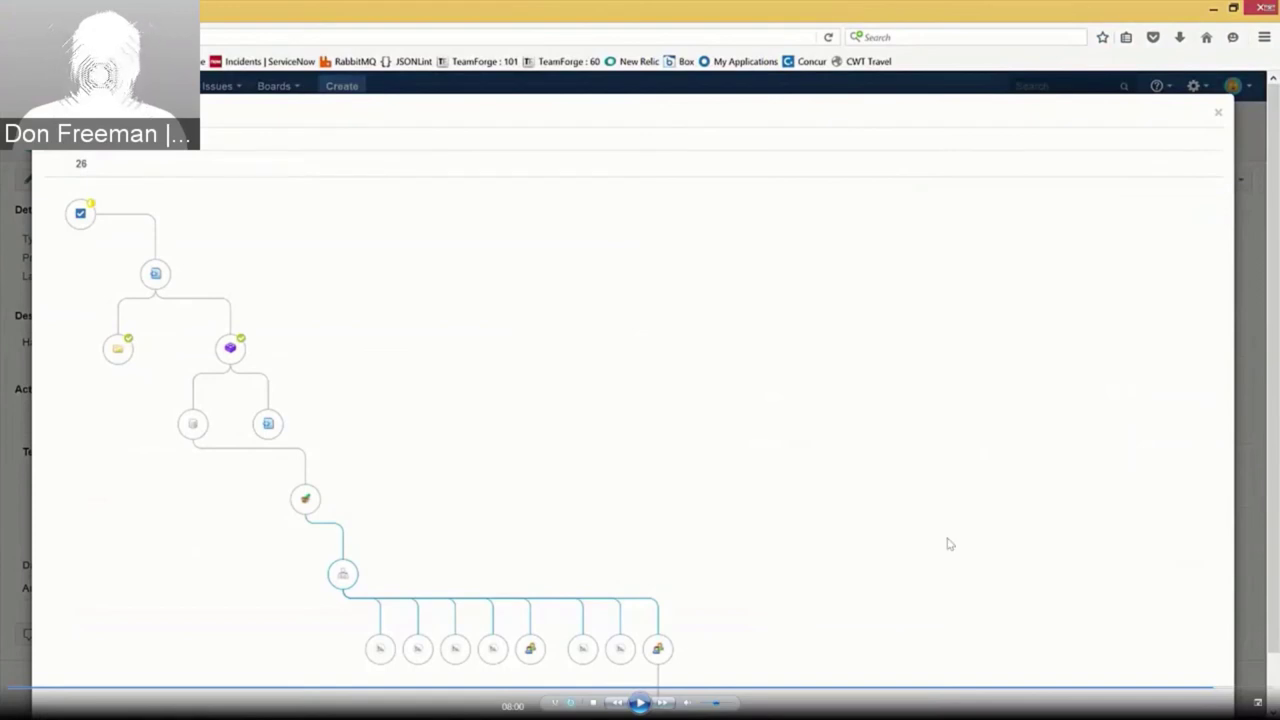
key(space)
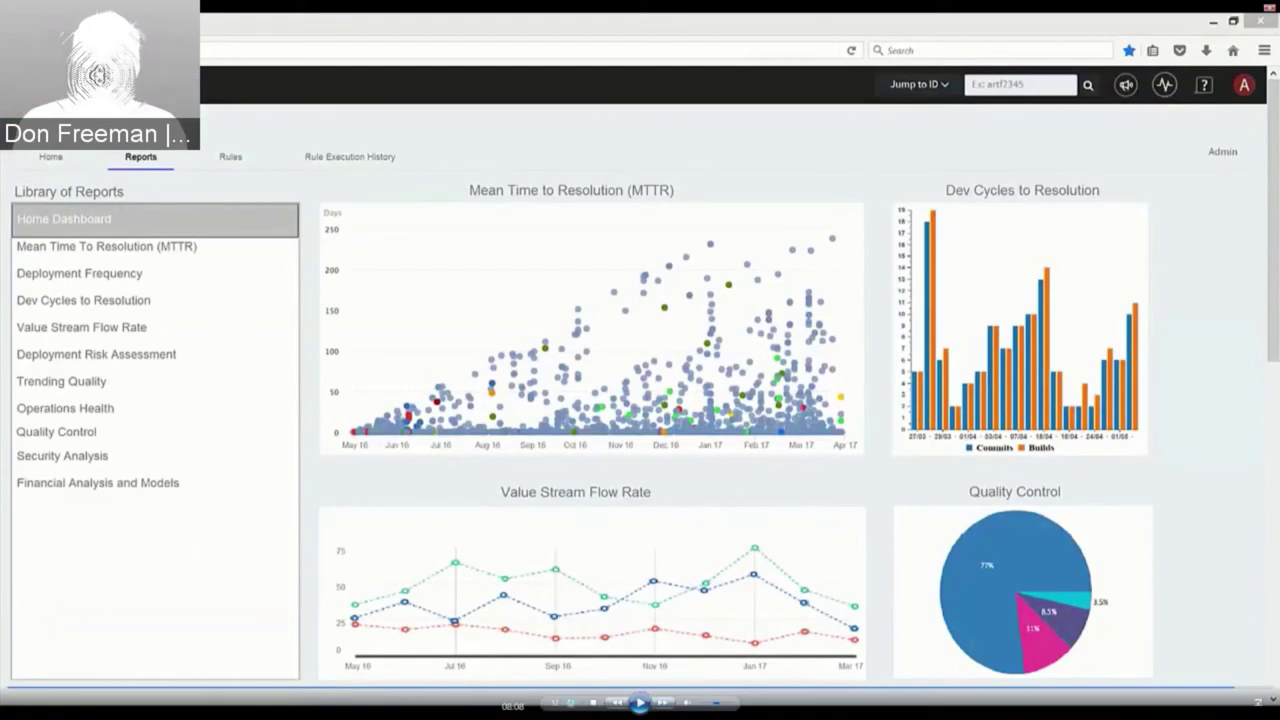
key(space)
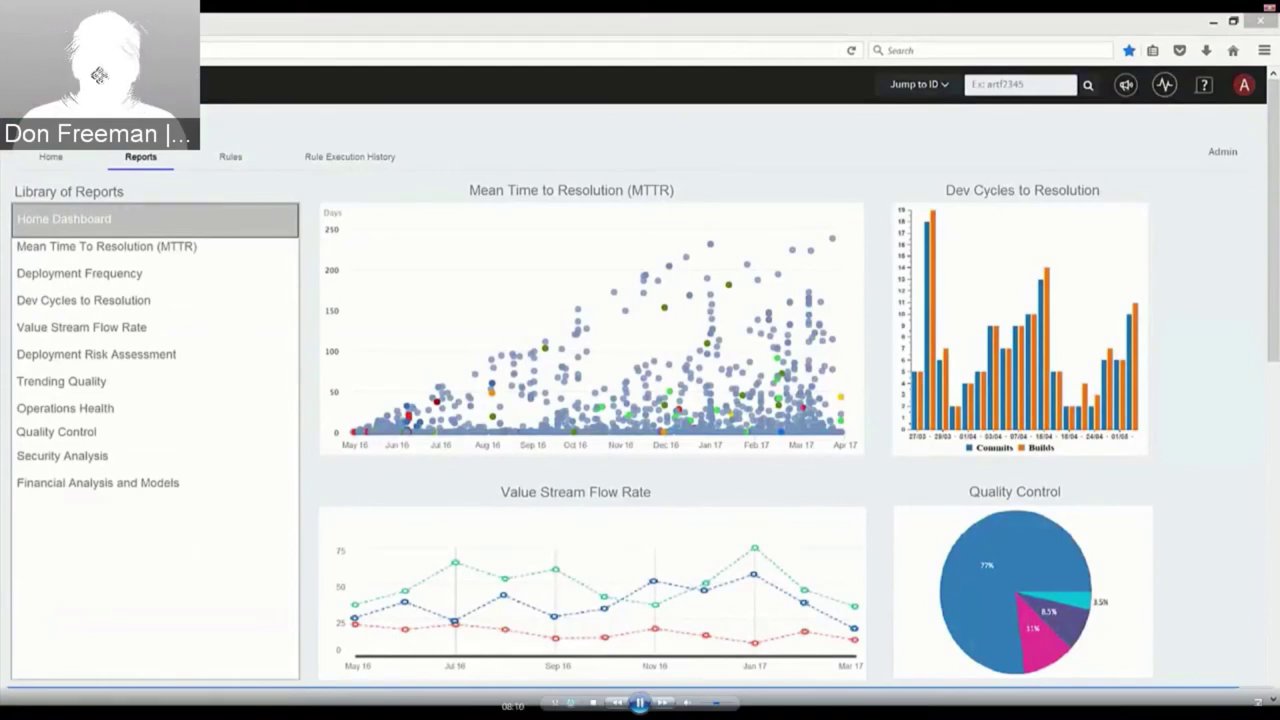